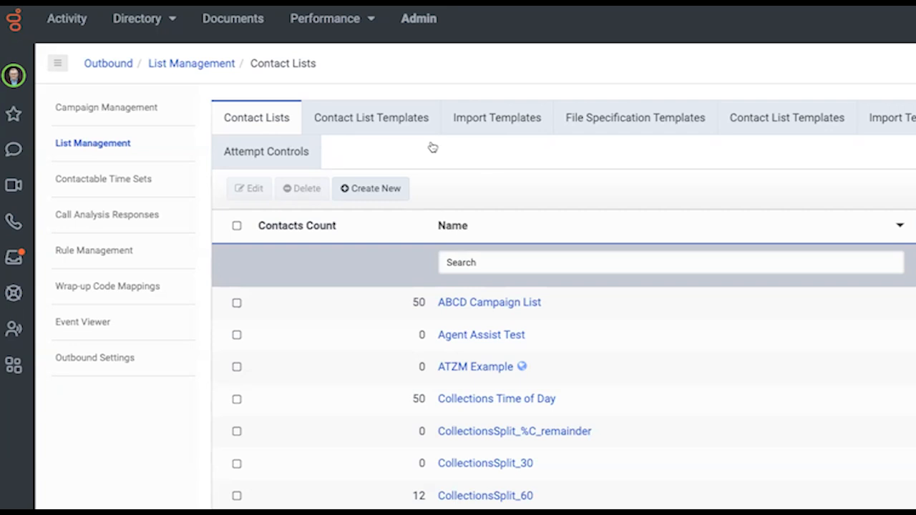
Look at the file specification templates, and open the Collections Template from the contact list templates
{"action": "left_click", "coordinate": [594, 133]}
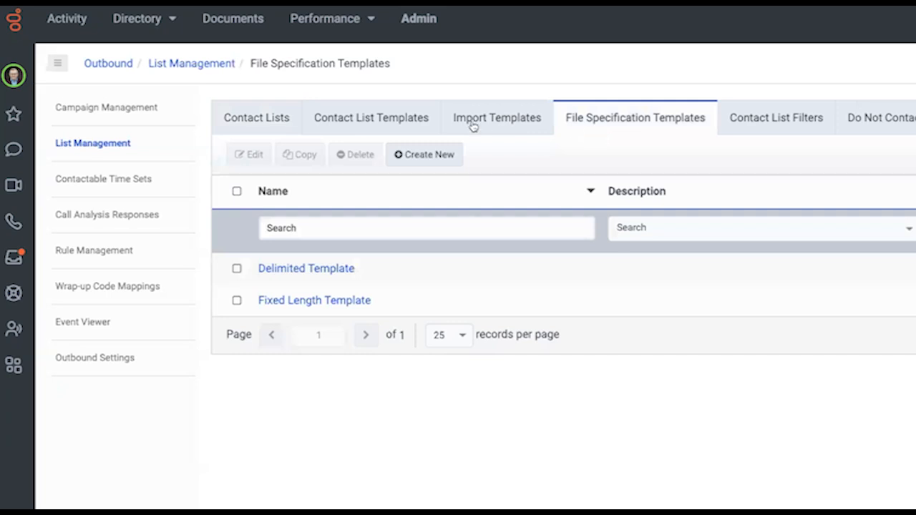
{"action": "left_click", "coordinate": [409, 121]}
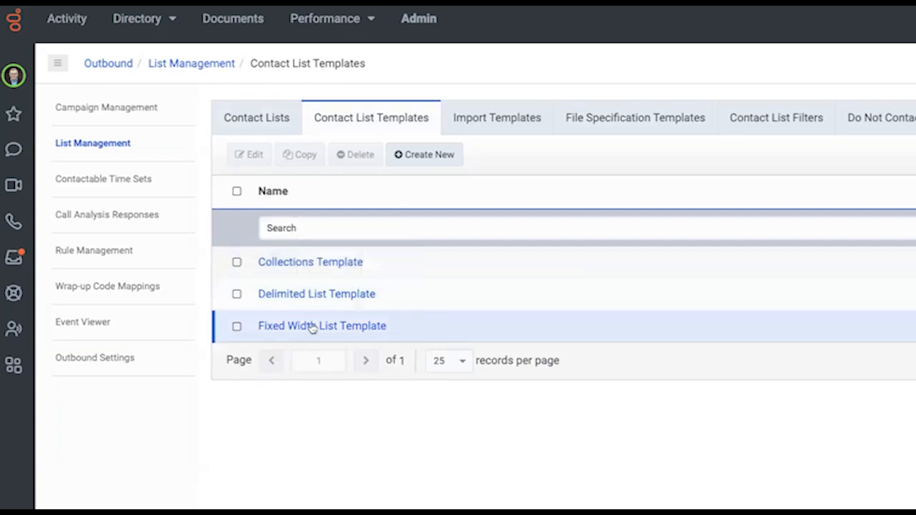
{"action": "left_click", "coordinate": [320, 262]}
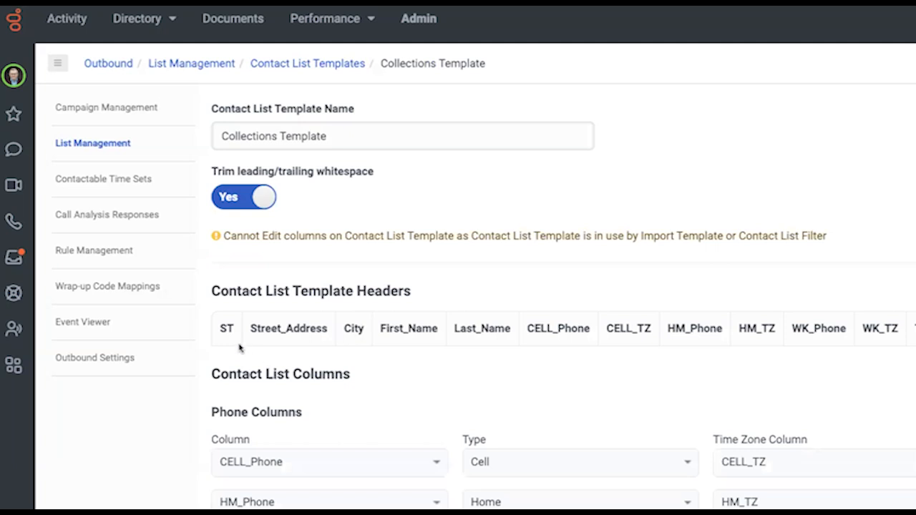
Examine the Collections Template's headers, phone and email columns, time zone mapping, attempt control and column data type settings
{"action": "scroll", "coordinate": [243, 350], "scroll_direction": "down", "scroll_amount": 6}
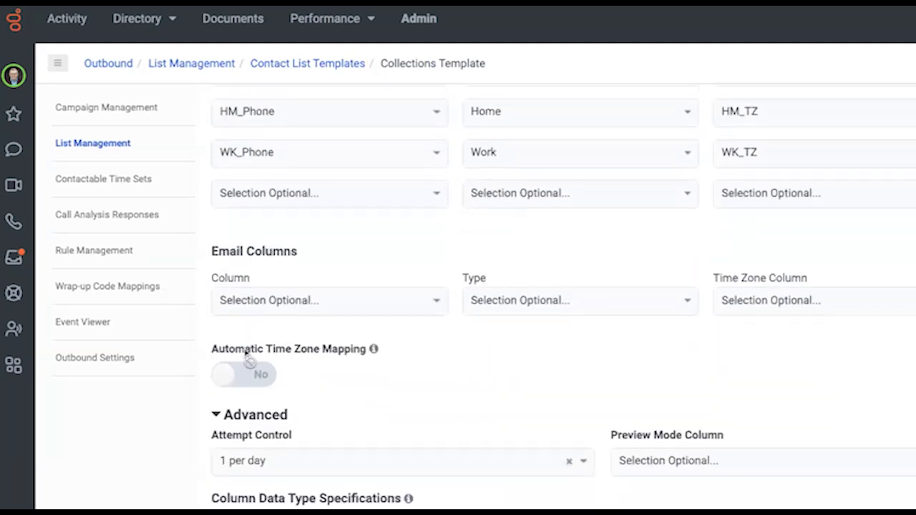
{"action": "scroll", "coordinate": [245, 354], "scroll_direction": "up", "scroll_amount": 6}
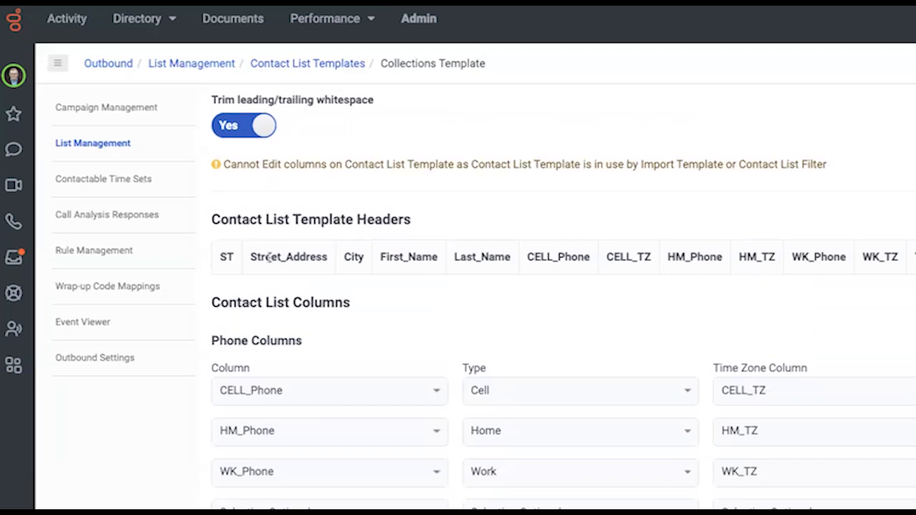
{"action": "scroll", "coordinate": [786, 255], "scroll_direction": "right", "scroll_amount": 10}
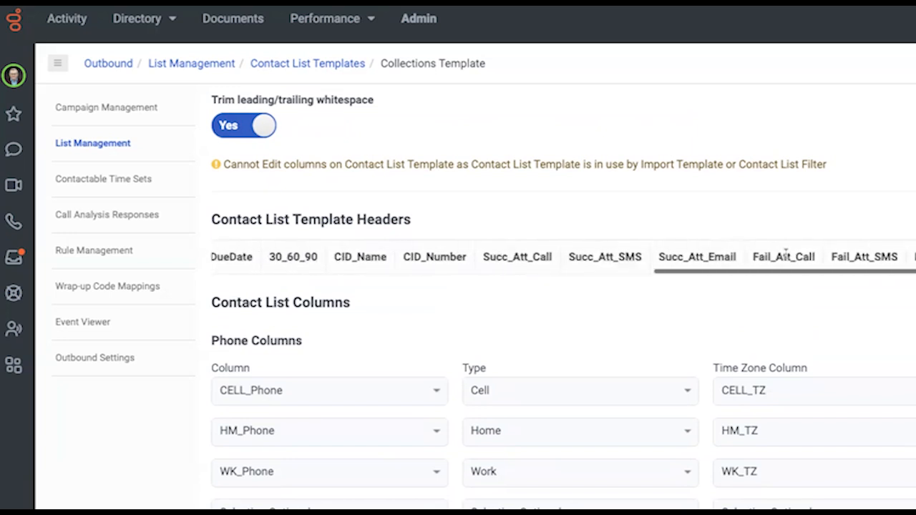
{"action": "scroll", "coordinate": [476, 339], "scroll_direction": "down", "scroll_amount": 3}
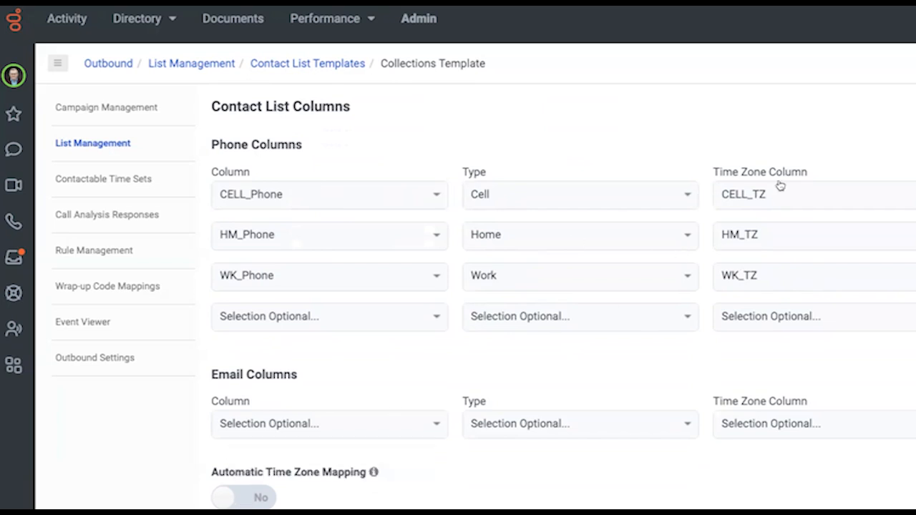
{"action": "scroll", "coordinate": [370, 380], "scroll_direction": "down", "scroll_amount": 2}
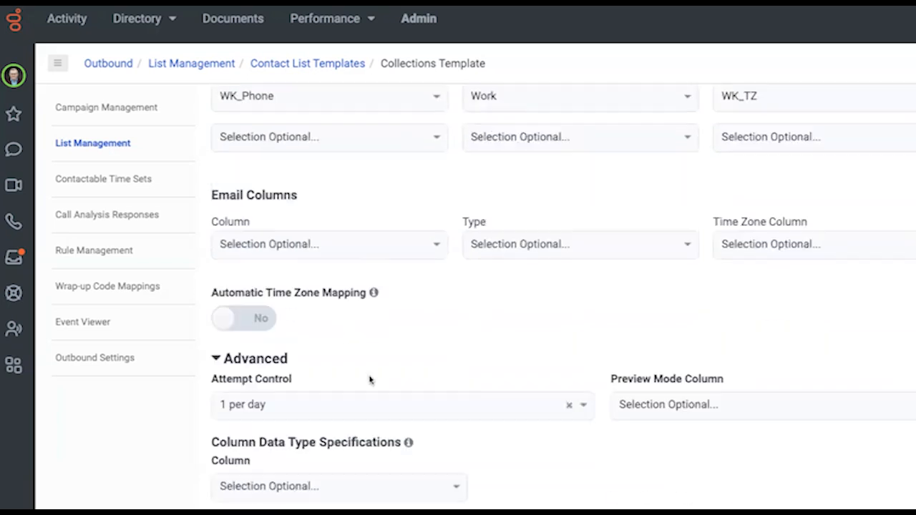
{"action": "scroll", "coordinate": [370, 380], "scroll_direction": "down", "scroll_amount": 1}
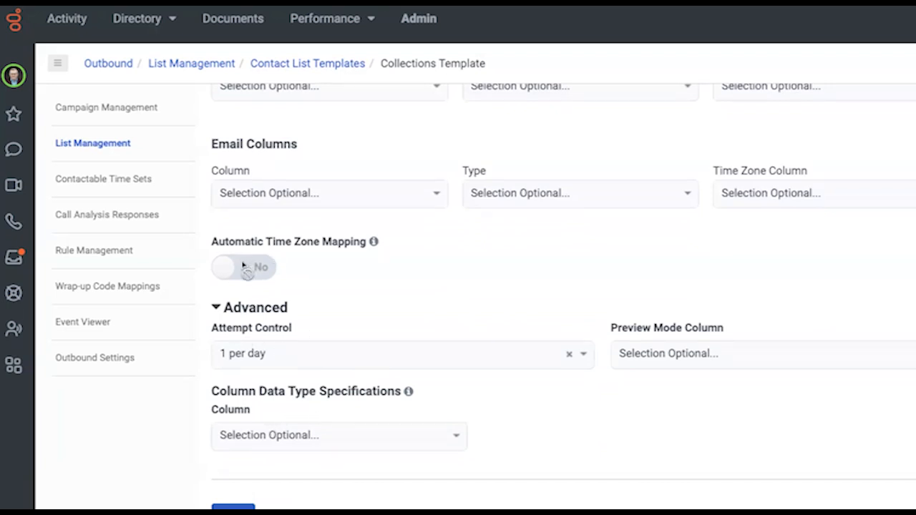
{"action": "left_click", "coordinate": [362, 445]}
{"action": "left_click", "coordinate": [471, 426]}
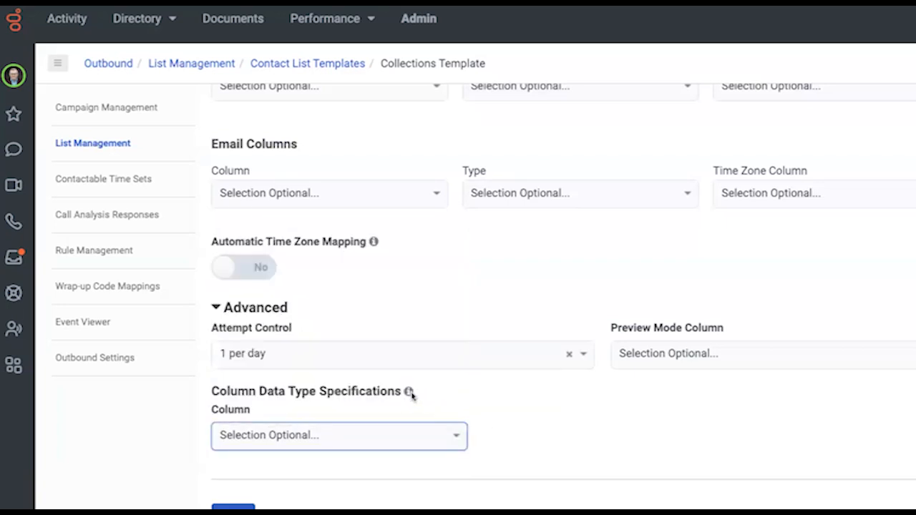
{"action": "mouse_move", "coordinate": [408, 392]}
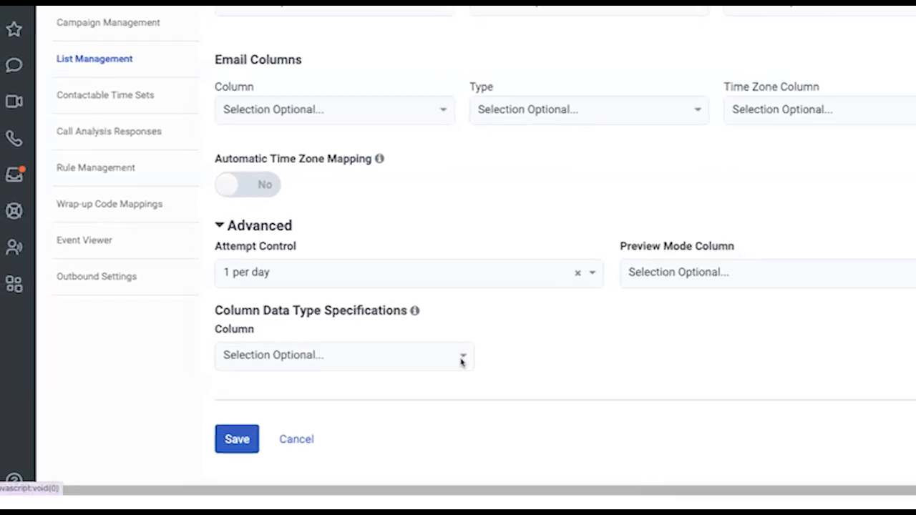
Add a column data type specification to the Collections Template that treats Curr_Bal as Numeric
{"action": "left_click", "coordinate": [462, 361]}
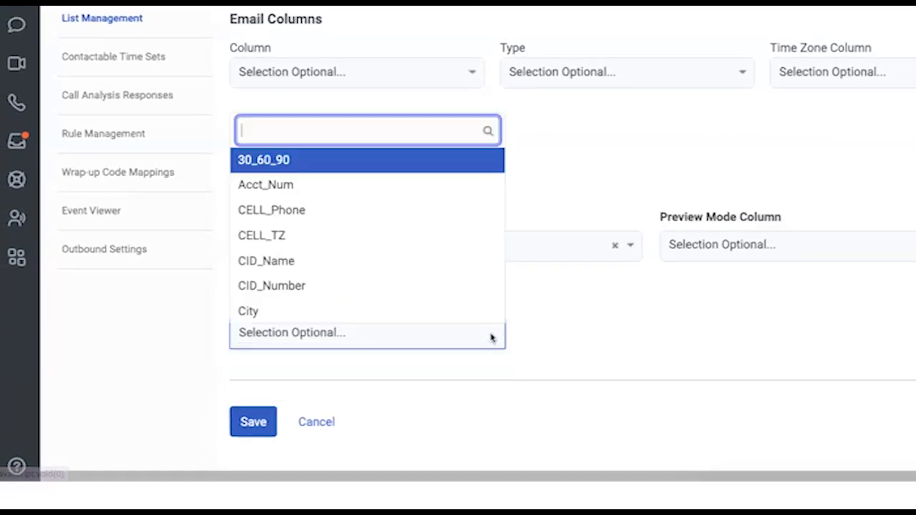
{"action": "scroll", "coordinate": [408, 338], "scroll_direction": "down", "scroll_amount": 2}
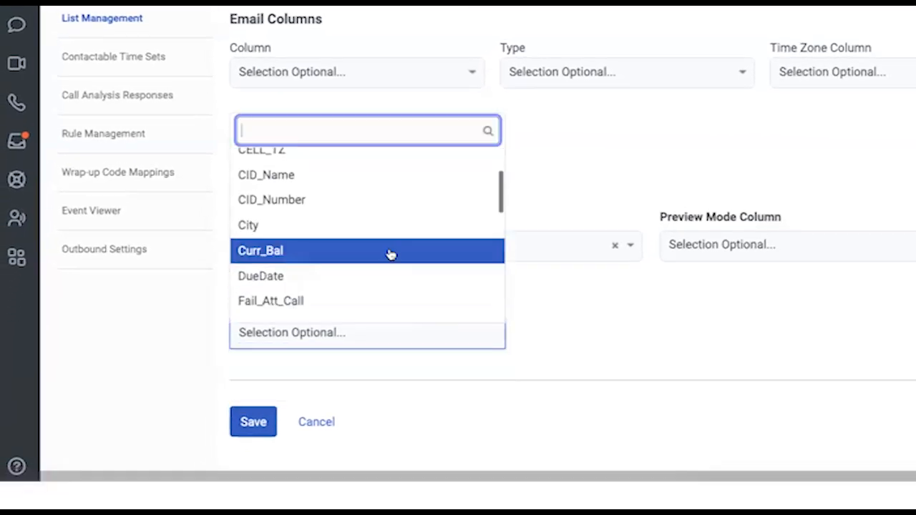
{"action": "left_click", "coordinate": [391, 252]}
{"action": "left_click", "coordinate": [634, 332]}
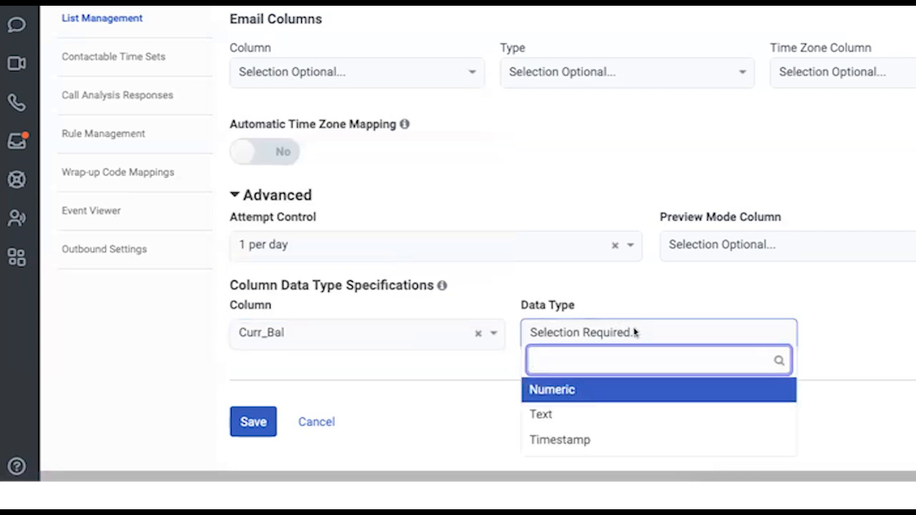
{"action": "left_click", "coordinate": [620, 390]}
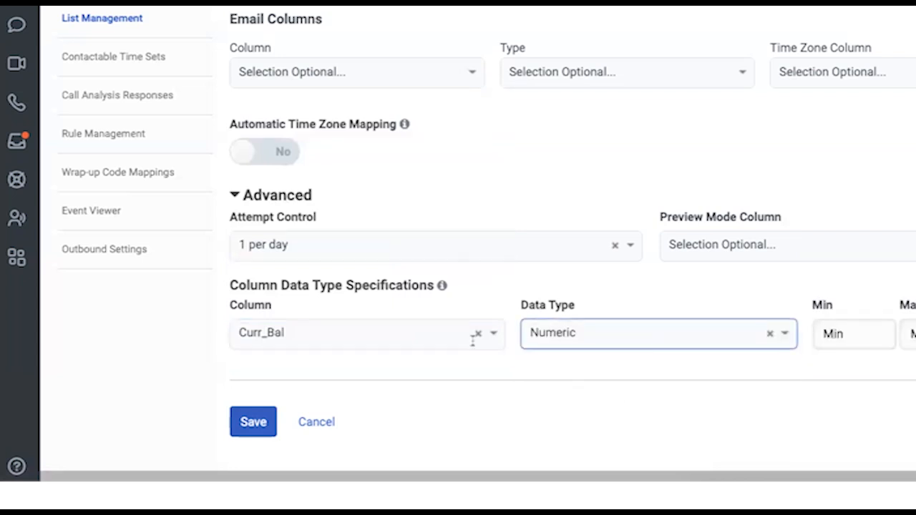
{"action": "mouse_move", "coordinate": [444, 288]}
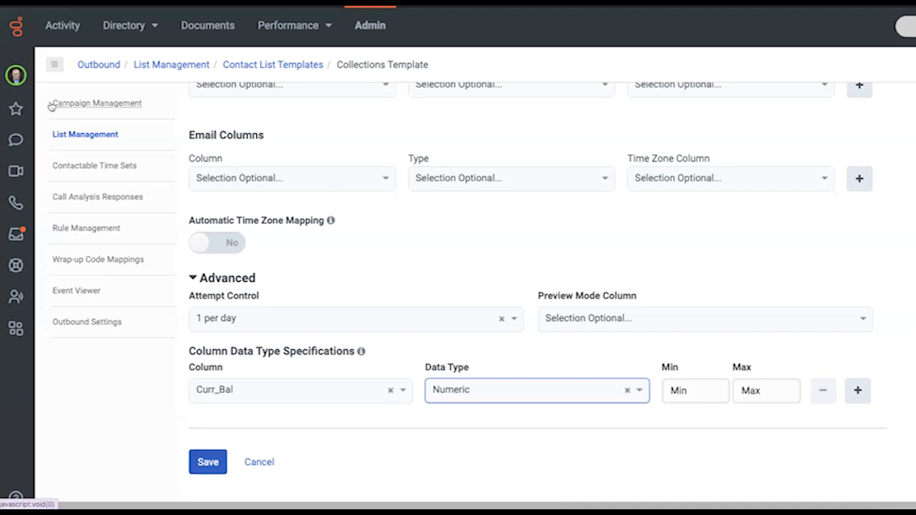
Leave the Collections Template without saving, and open the Delimited Template from the file specification templates
{"action": "scroll", "coordinate": [279, 160], "scroll_direction": "up", "scroll_amount": 5}
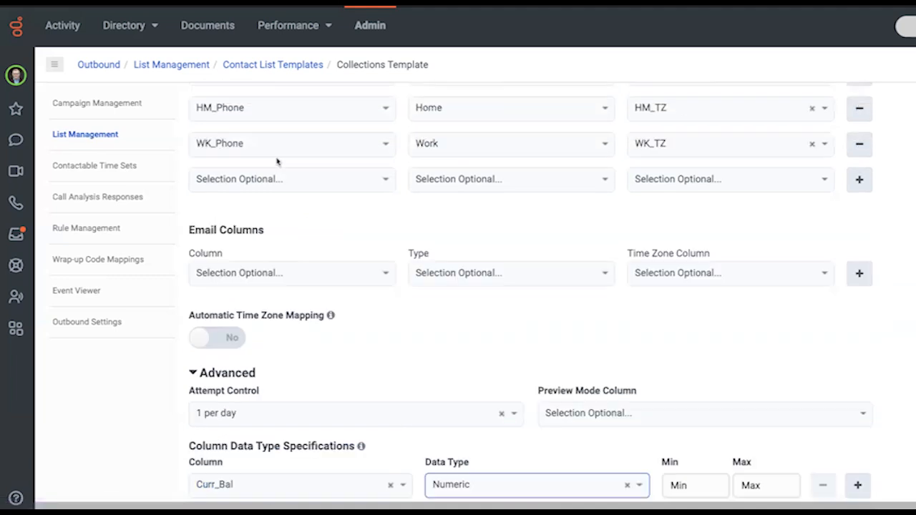
{"action": "left_click", "coordinate": [279, 64]}
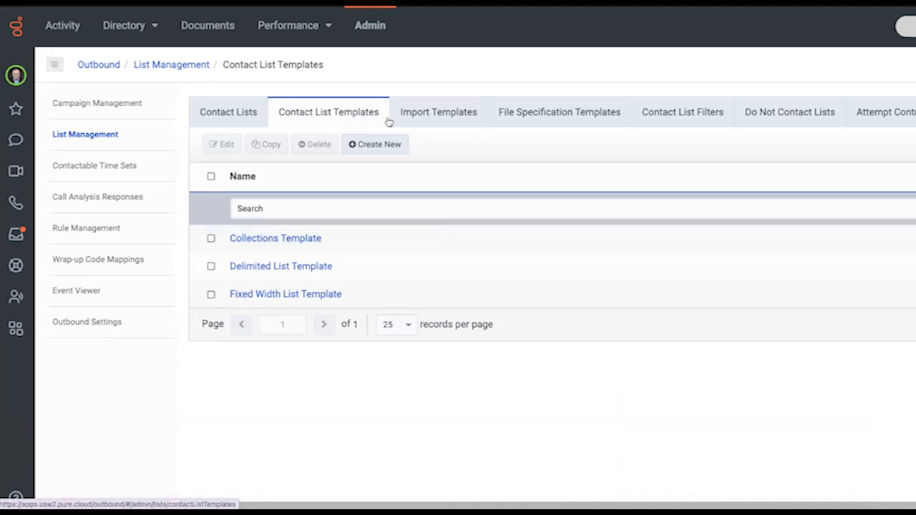
{"action": "left_click", "coordinate": [516, 119]}
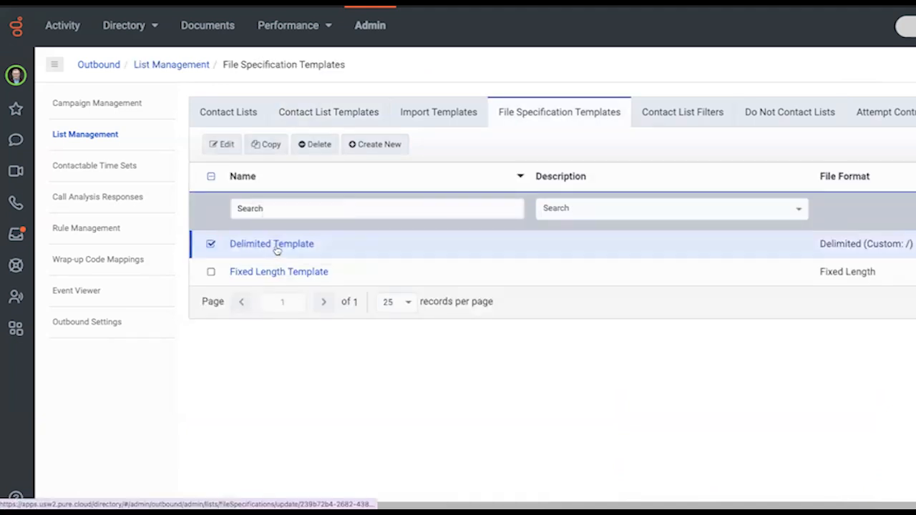
{"action": "left_click", "coordinate": [277, 244]}
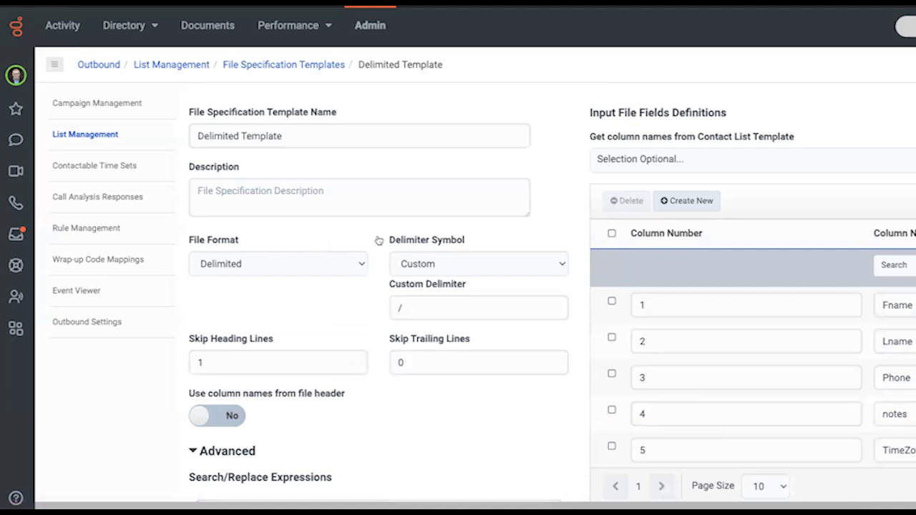
Examine the Delimited Template's delimiter symbol choices, skipped lines and search/replace expressions
{"action": "left_click", "coordinate": [454, 265]}
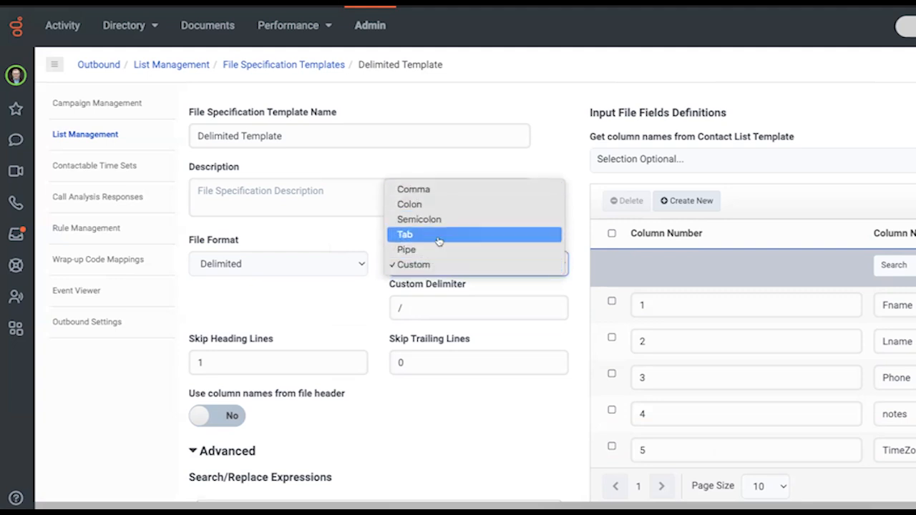
{"action": "left_click", "coordinate": [423, 310]}
{"action": "scroll", "coordinate": [423, 329], "scroll_direction": "down", "scroll_amount": 3}
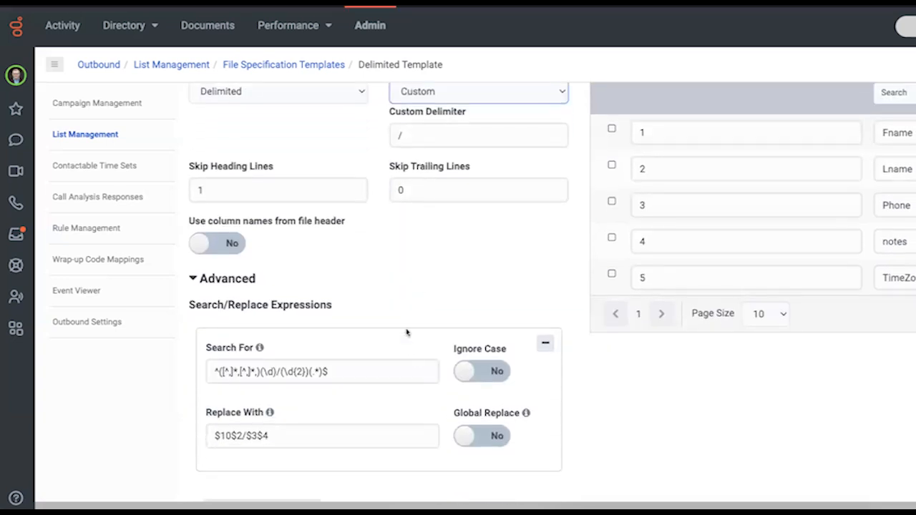
{"action": "scroll", "coordinate": [406, 332], "scroll_direction": "down", "scroll_amount": 1}
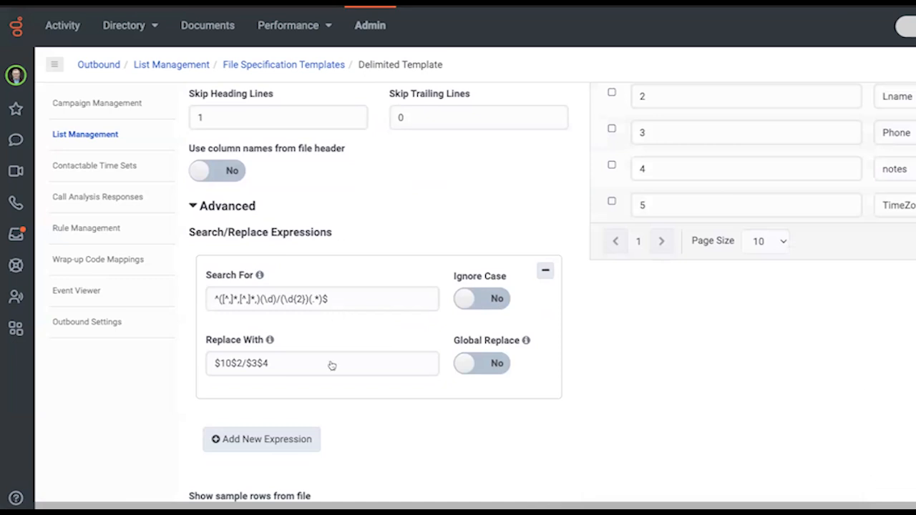
{"action": "scroll", "coordinate": [329, 438], "scroll_direction": "down", "scroll_amount": 2}
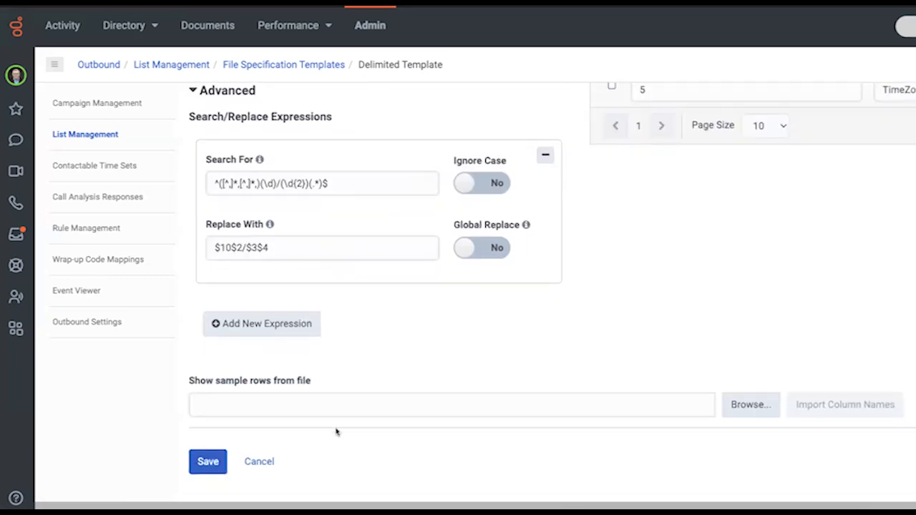
Preview sample rows from DelimitedFile.txt in the Delimited Template, and close the template without saving
{"action": "left_click", "coordinate": [338, 412]}
{"action": "left_click", "coordinate": [756, 408]}
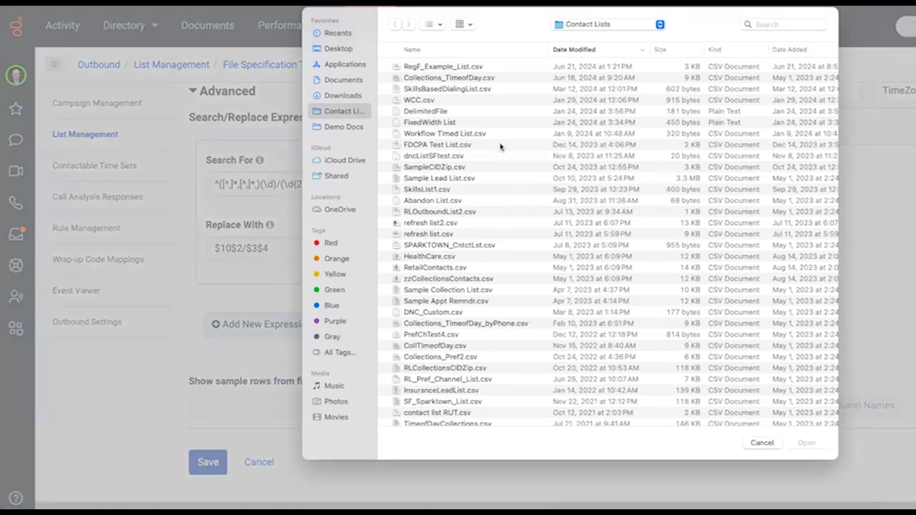
{"action": "left_click", "coordinate": [447, 113]}
{"action": "left_click", "coordinate": [807, 443]}
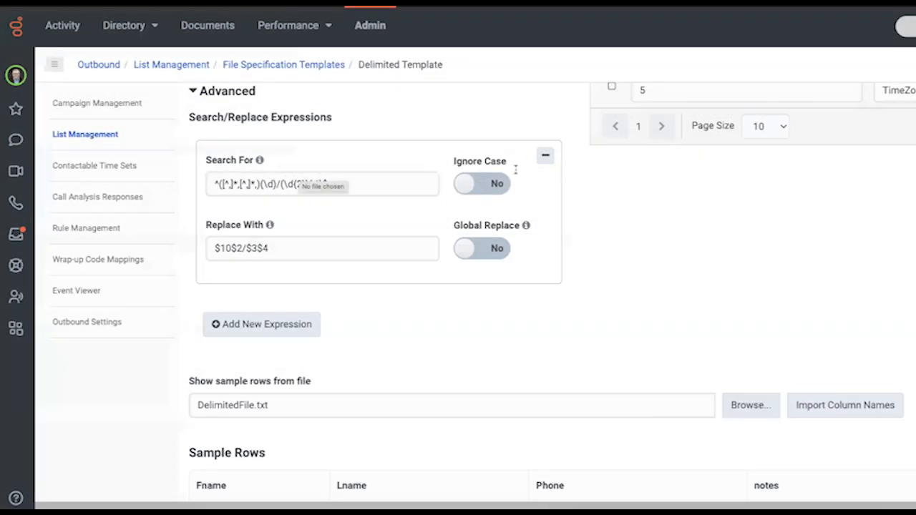
{"action": "scroll", "coordinate": [343, 229], "scroll_direction": "up", "scroll_amount": 2}
{"action": "scroll", "coordinate": [409, 107], "scroll_direction": "up", "scroll_amount": 1}
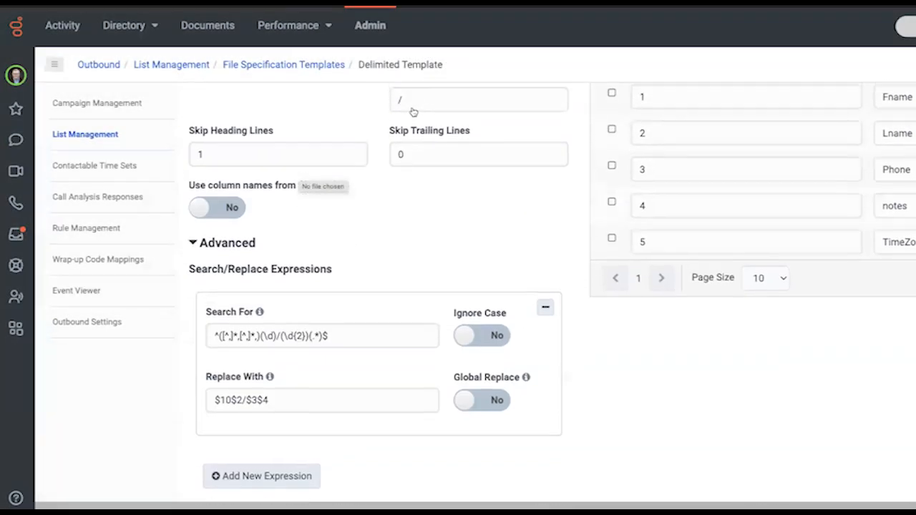
{"action": "scroll", "coordinate": [429, 214], "scroll_direction": "down", "scroll_amount": 5}
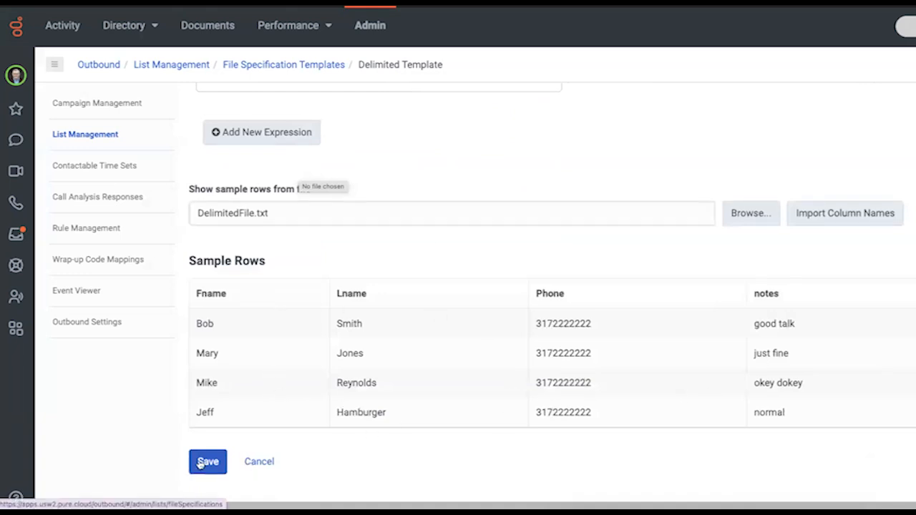
{"action": "left_click", "coordinate": [264, 464]}
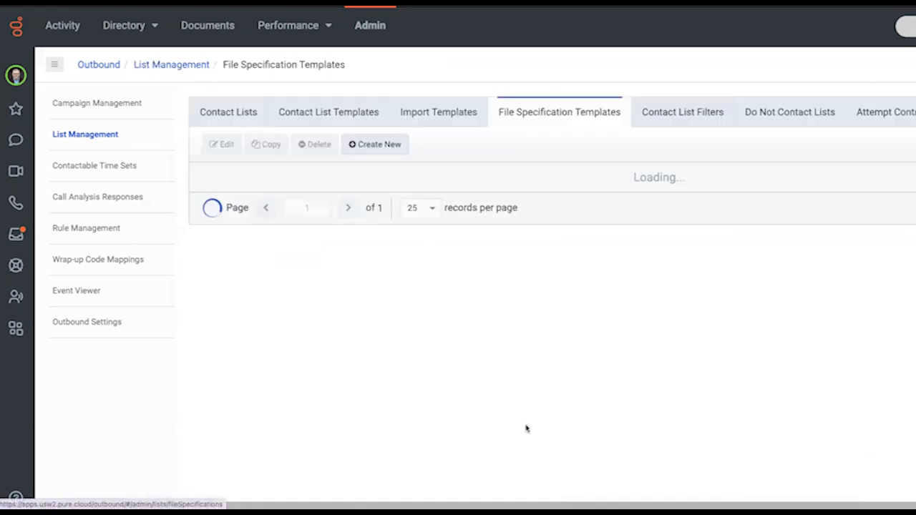
Open the Fixed Length Template and examine the start positions and lengths of its input fields
{"action": "left_click", "coordinate": [265, 272]}
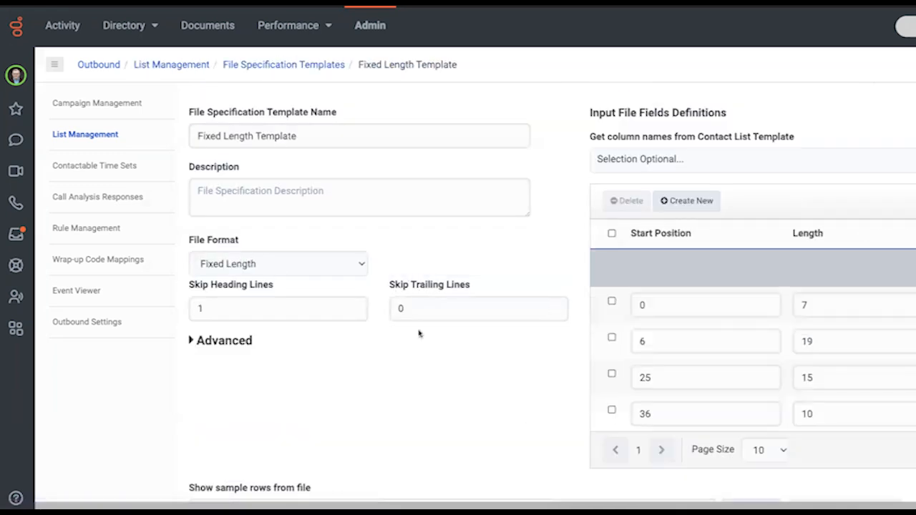
{"action": "scroll", "coordinate": [421, 332], "scroll_direction": "down", "scroll_amount": 1}
{"action": "scroll", "coordinate": [421, 332], "scroll_direction": "down", "scroll_amount": 1}
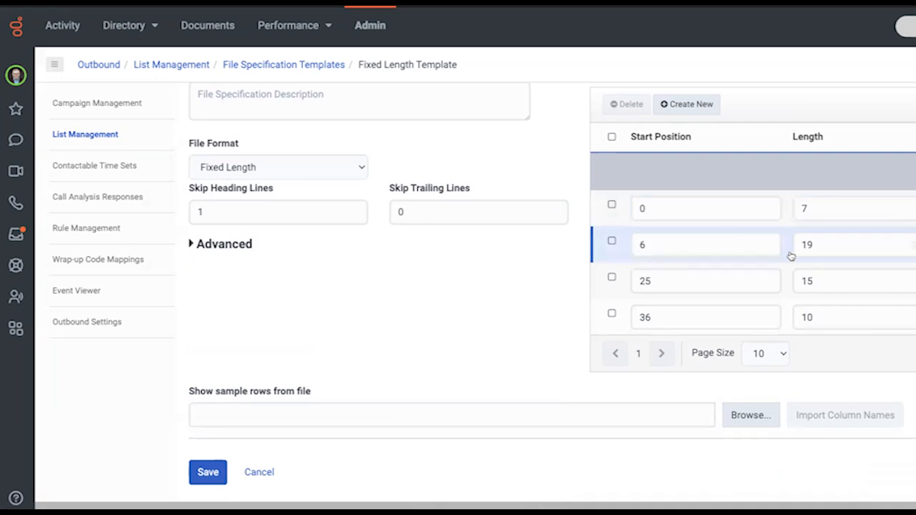
Preview sample rows from FixedWidth List.txt in the Fixed Length Template, and return to the file specification templates without saving
{"action": "left_click", "coordinate": [738, 420]}
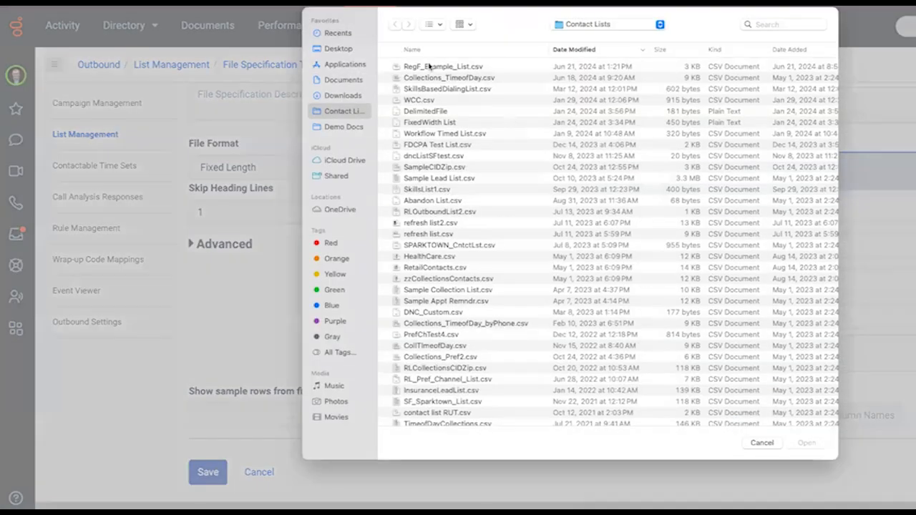
{"action": "left_click", "coordinate": [432, 123]}
{"action": "left_click", "coordinate": [806, 443]}
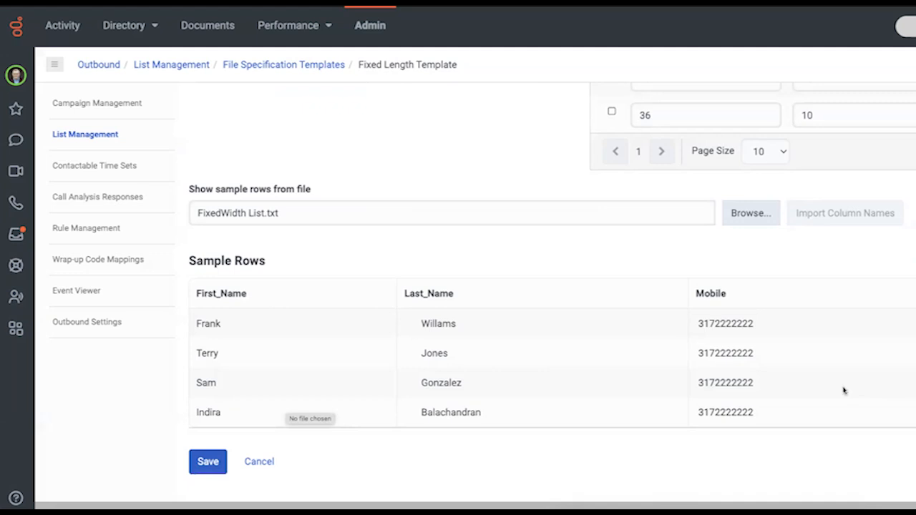
{"action": "scroll", "coordinate": [699, 350], "scroll_direction": "up", "scroll_amount": 1}
{"action": "scroll", "coordinate": [570, 321], "scroll_direction": "up", "scroll_amount": 5}
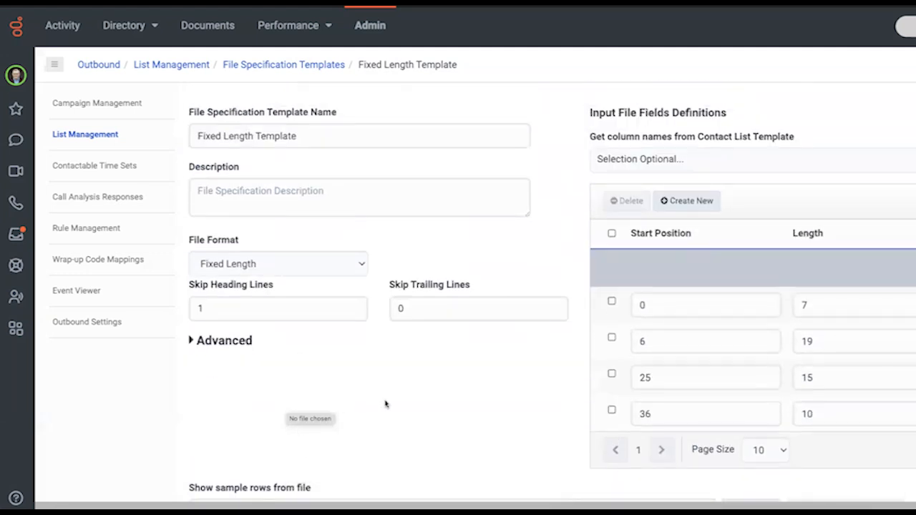
{"action": "left_click", "coordinate": [253, 67]}
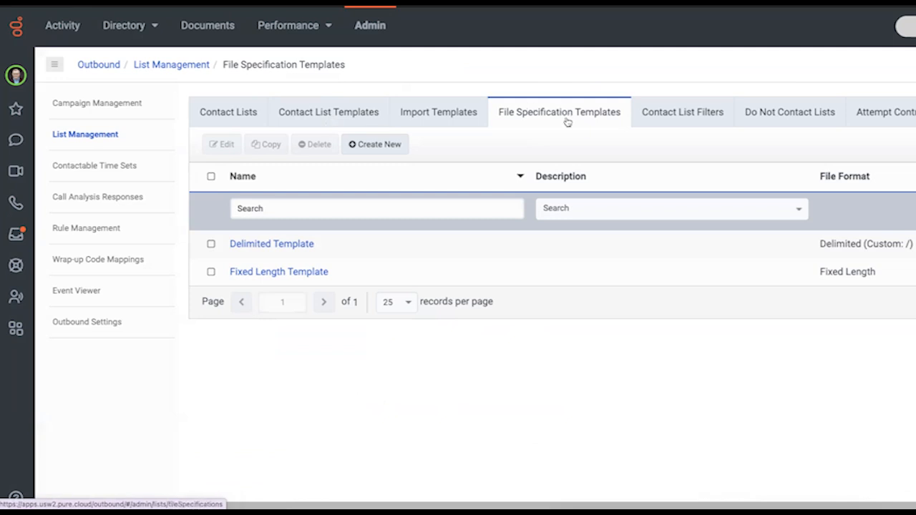
Open the Collections Waterfall import template and set its contact list filter to Collection Filter 90
{"action": "left_click", "coordinate": [420, 118]}
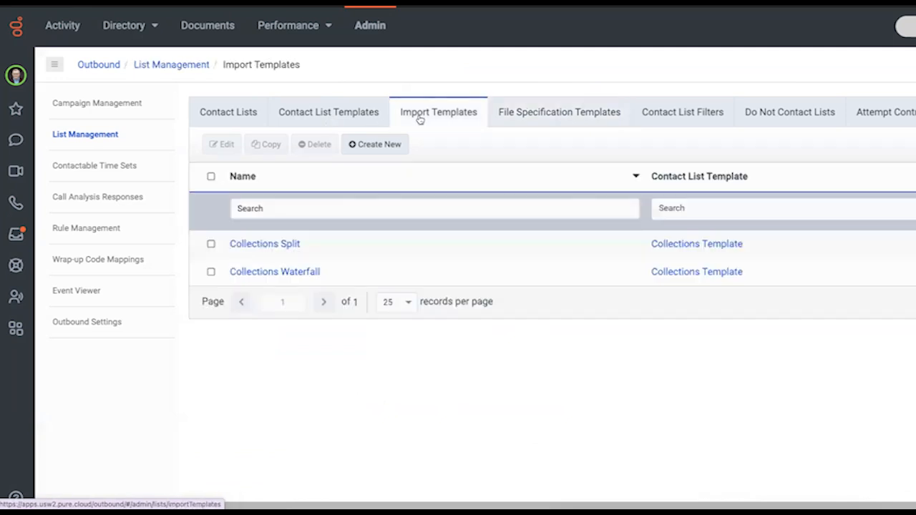
{"action": "left_click", "coordinate": [283, 277]}
{"action": "left_click", "coordinate": [283, 276]}
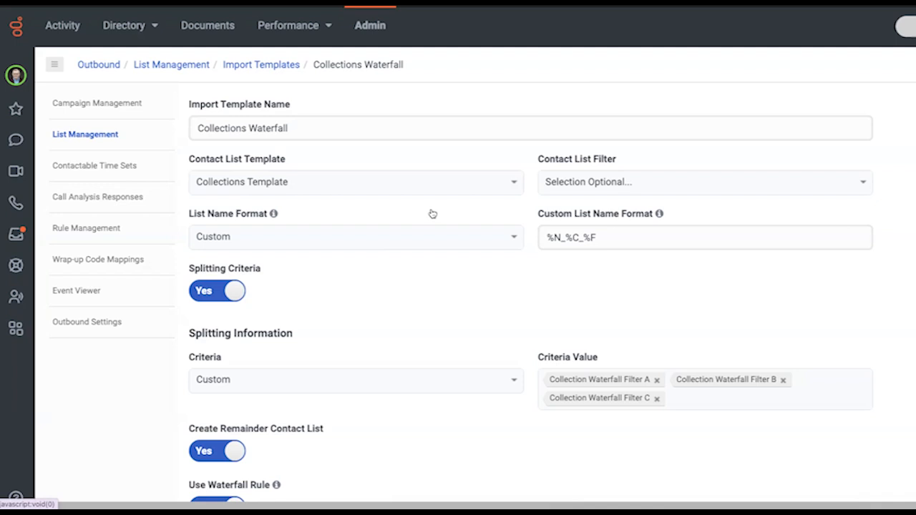
{"action": "left_click", "coordinate": [617, 185]}
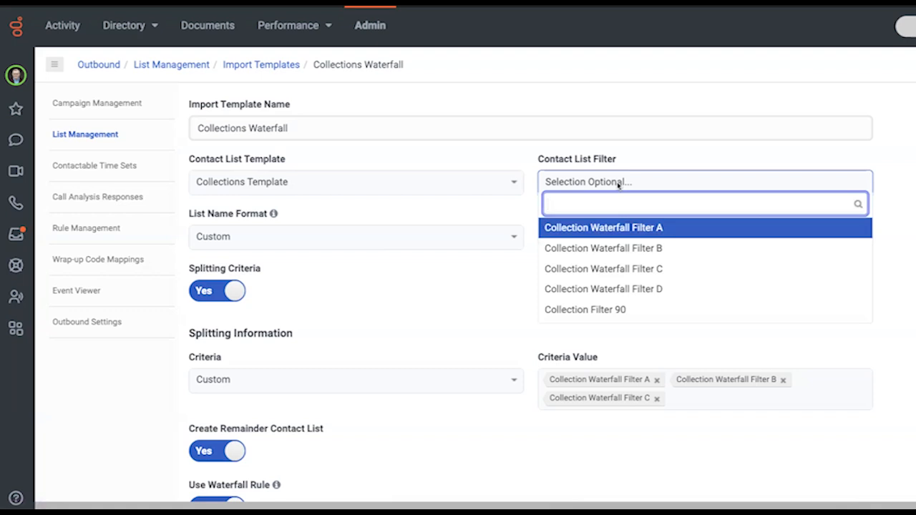
{"action": "left_click", "coordinate": [617, 312]}
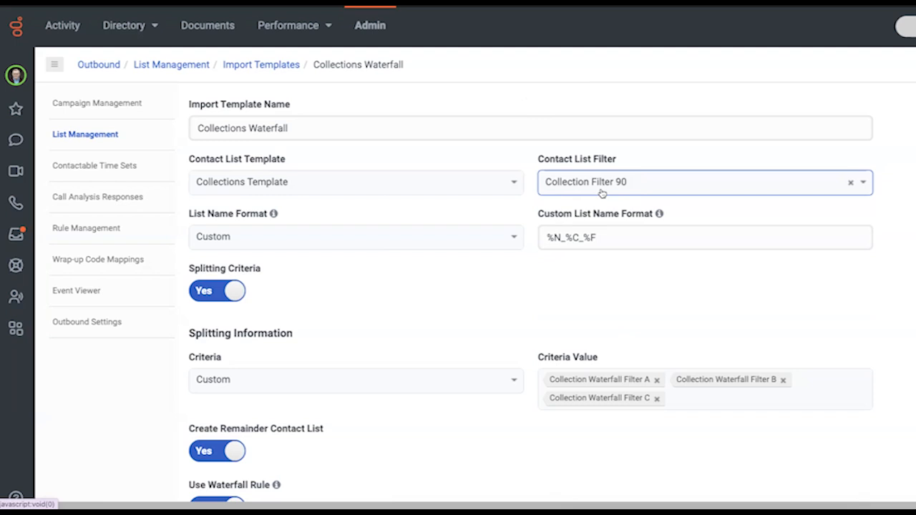
{"action": "scroll", "coordinate": [548, 194], "scroll_direction": "down", "scroll_amount": 2}
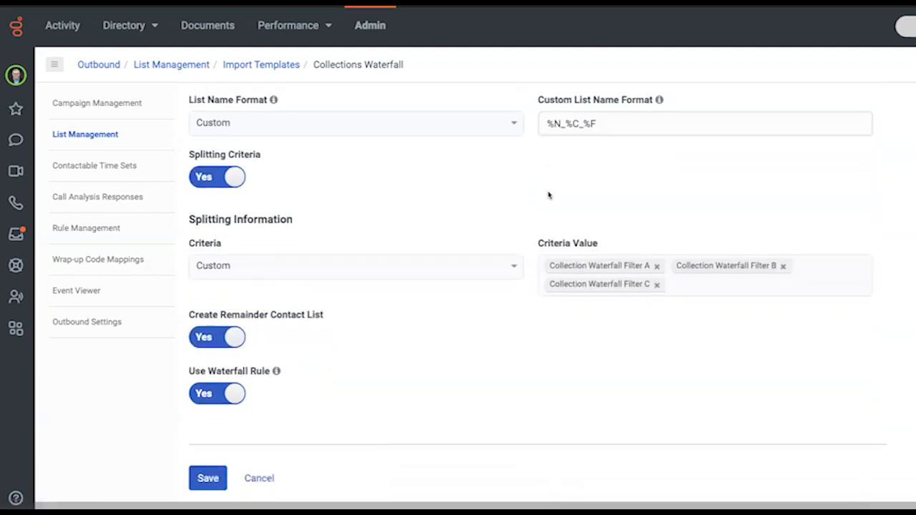
{"action": "scroll", "coordinate": [549, 194], "scroll_direction": "up", "scroll_amount": 1}
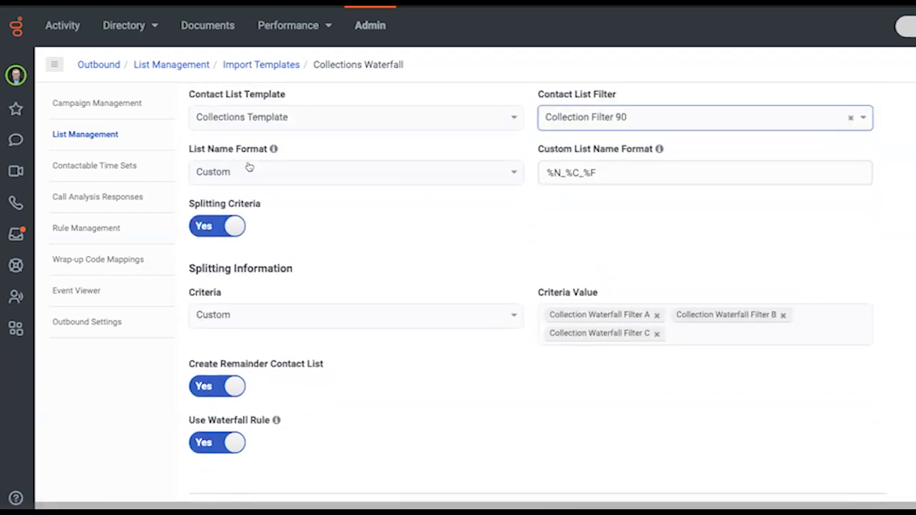
{"action": "scroll", "coordinate": [248, 169], "scroll_direction": "up", "scroll_amount": 1}
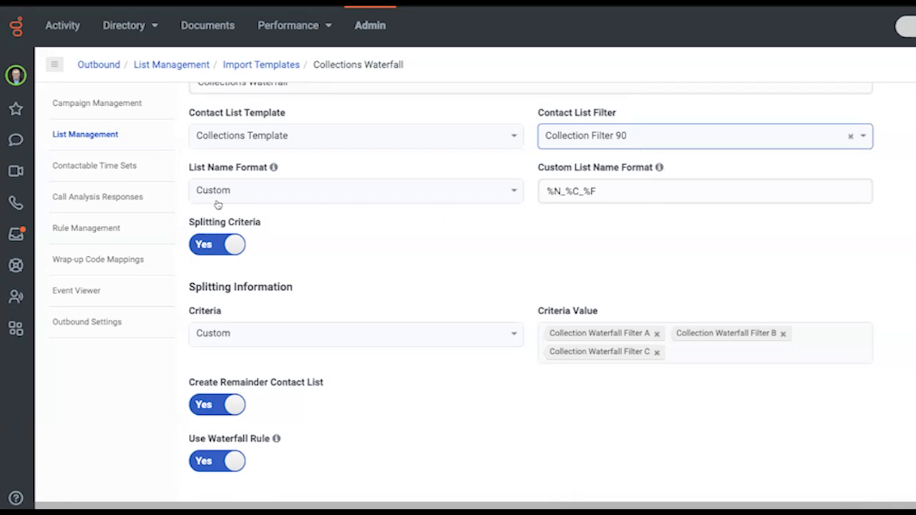
Check the available list name tokens and shorten the custom list name format to %N_%F
{"action": "mouse_move", "coordinate": [659, 168]}
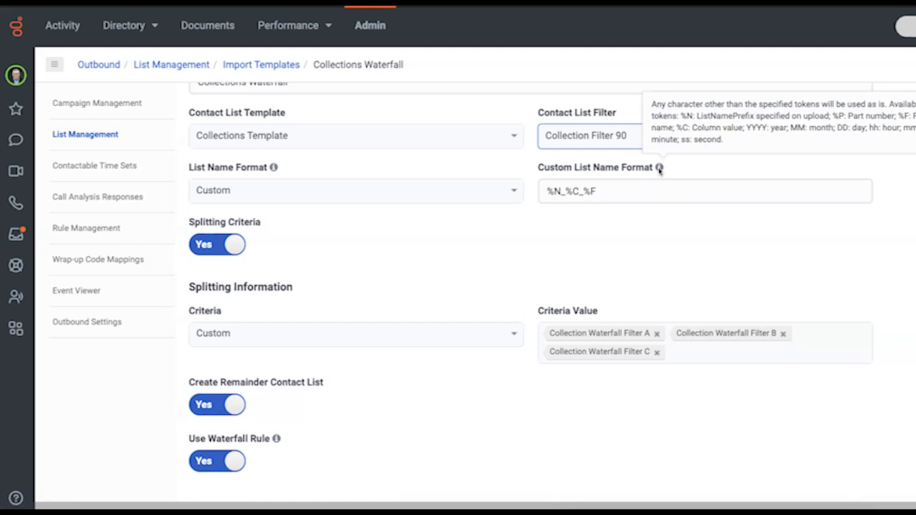
{"action": "left_click", "coordinate": [577, 192]}
{"action": "key", "text": "BackSpace"}
{"action": "key", "text": "BackSpace"}
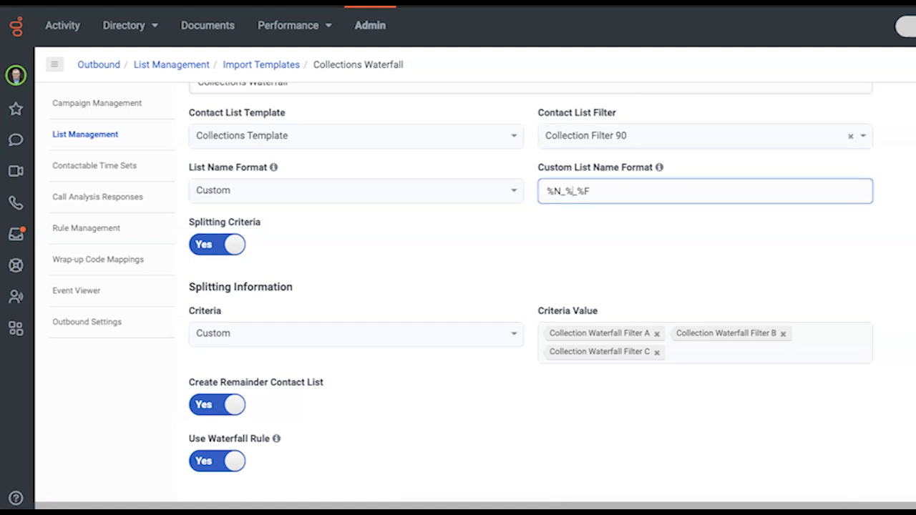
{"action": "key", "text": "BackSpace"}
Turn off the waterfall rule, check its explanation, and turn the rule back on
{"action": "scroll", "coordinate": [433, 312], "scroll_direction": "down", "scroll_amount": 1}
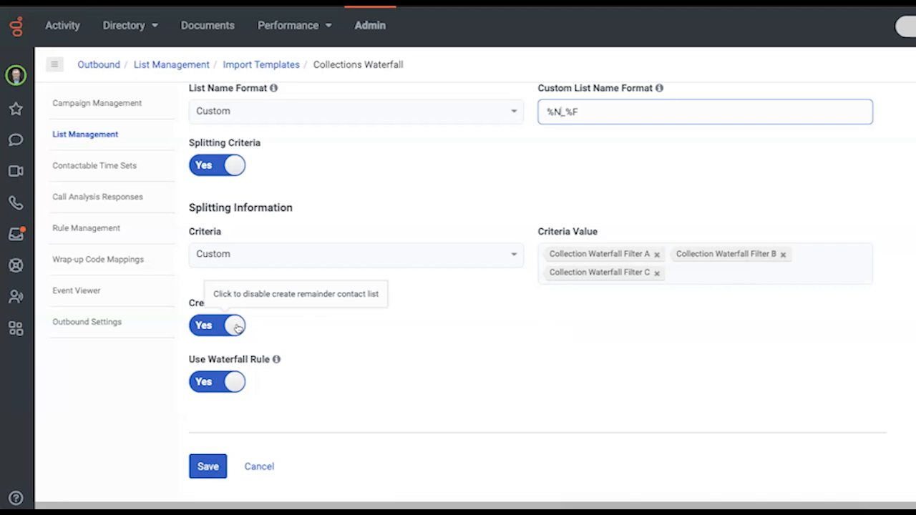
{"action": "left_click", "coordinate": [236, 381]}
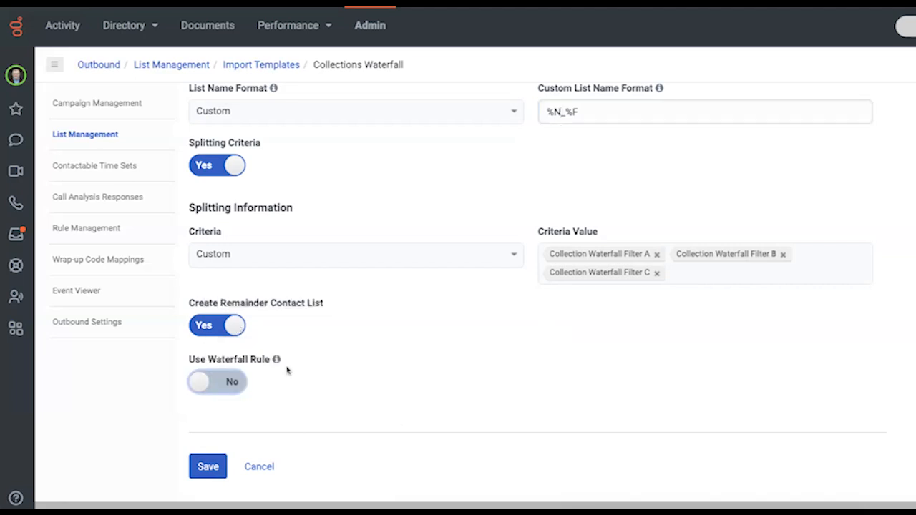
{"action": "mouse_move", "coordinate": [277, 362]}
{"action": "left_click", "coordinate": [232, 388]}
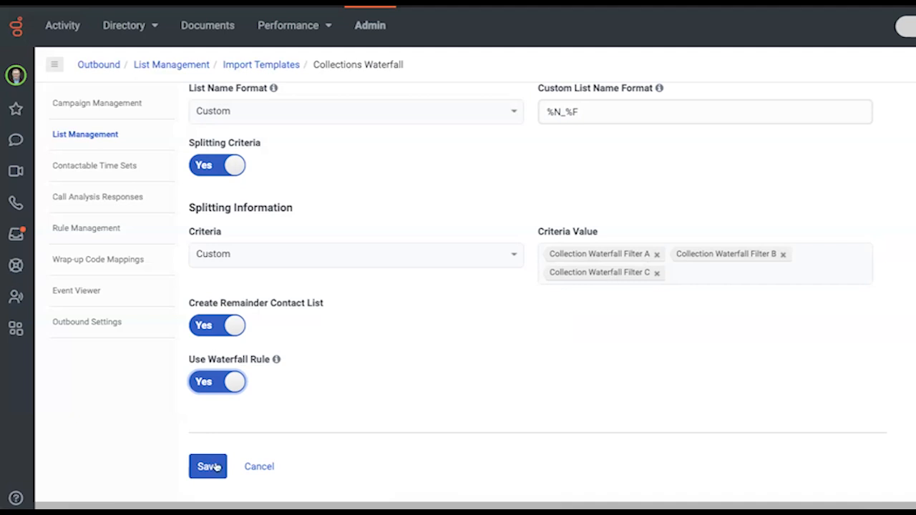
Review the Collections Waterfall settings once more and save the import template
{"action": "scroll", "coordinate": [284, 368], "scroll_direction": "up", "scroll_amount": 1}
{"action": "scroll", "coordinate": [285, 368], "scroll_direction": "up", "scroll_amount": 2}
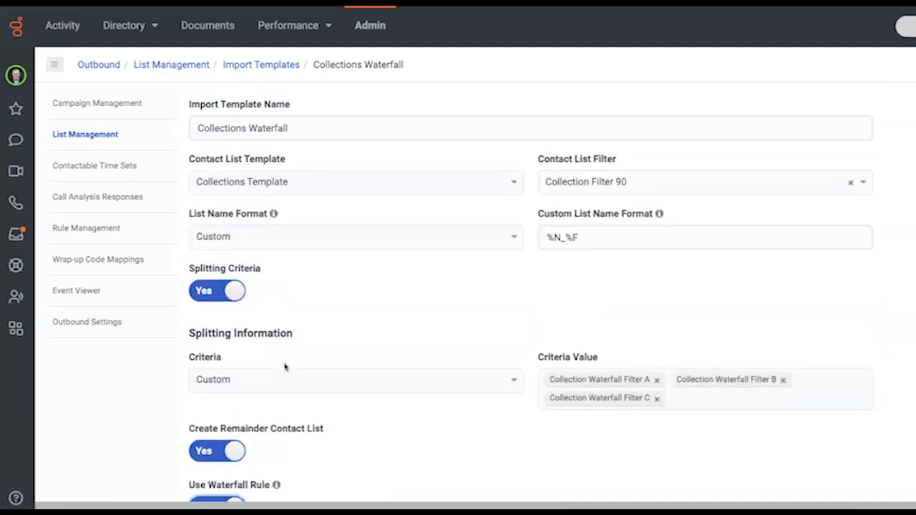
{"action": "scroll", "coordinate": [285, 367], "scroll_direction": "down", "scroll_amount": 3}
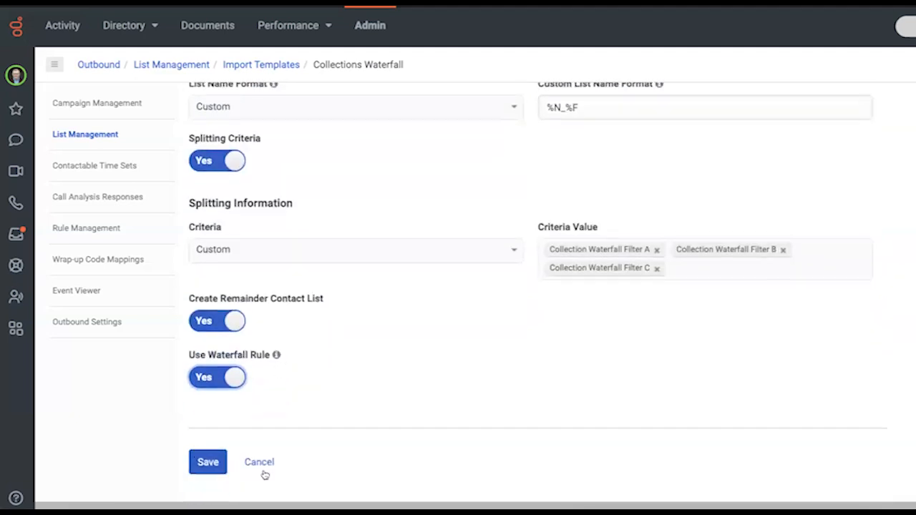
{"action": "left_click", "coordinate": [207, 462]}
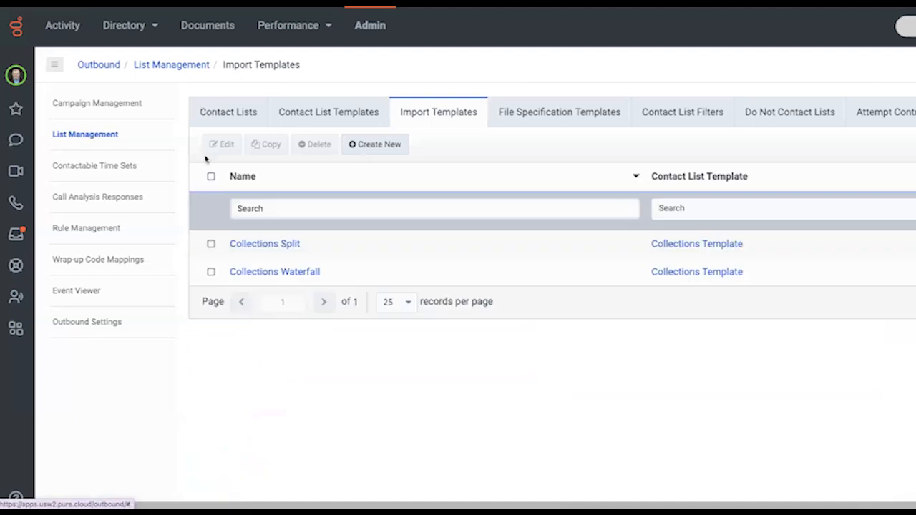
Go to the contact lists and clear all contacts from the CollectionsSplit_60 list
{"action": "left_click", "coordinate": [97, 142]}
{"action": "scroll", "coordinate": [505, 330], "scroll_direction": "down", "scroll_amount": 3}
{"action": "scroll", "coordinate": [520, 299], "scroll_direction": "up", "scroll_amount": 2}
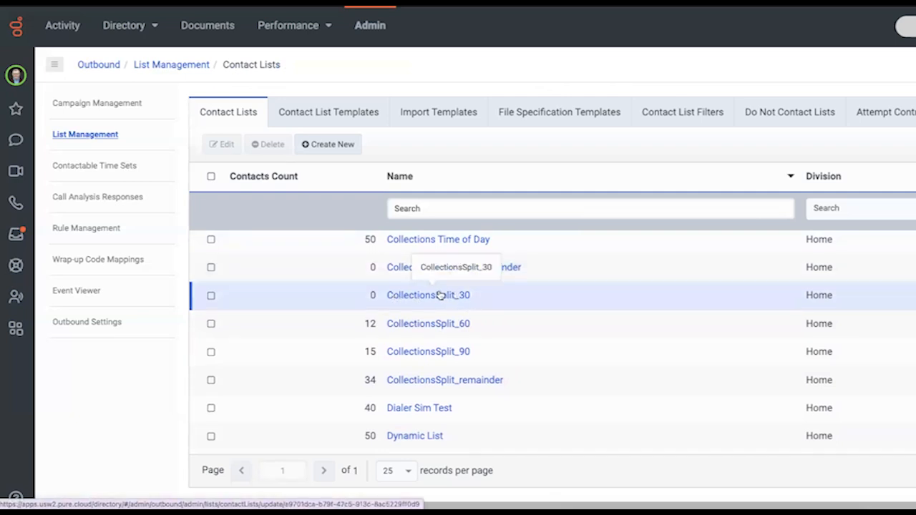
{"action": "scroll", "coordinate": [438, 296], "scroll_direction": "down", "scroll_amount": 4}
{"action": "scroll", "coordinate": [440, 297], "scroll_direction": "down", "scroll_amount": 2}
{"action": "scroll", "coordinate": [439, 297], "scroll_direction": "up", "scroll_amount": 6}
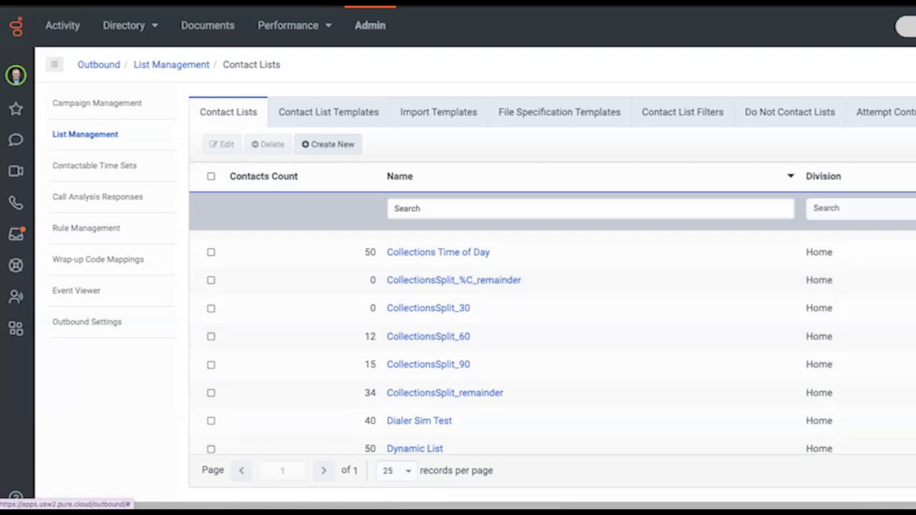
{"action": "left_click", "coordinate": [908, 336]}
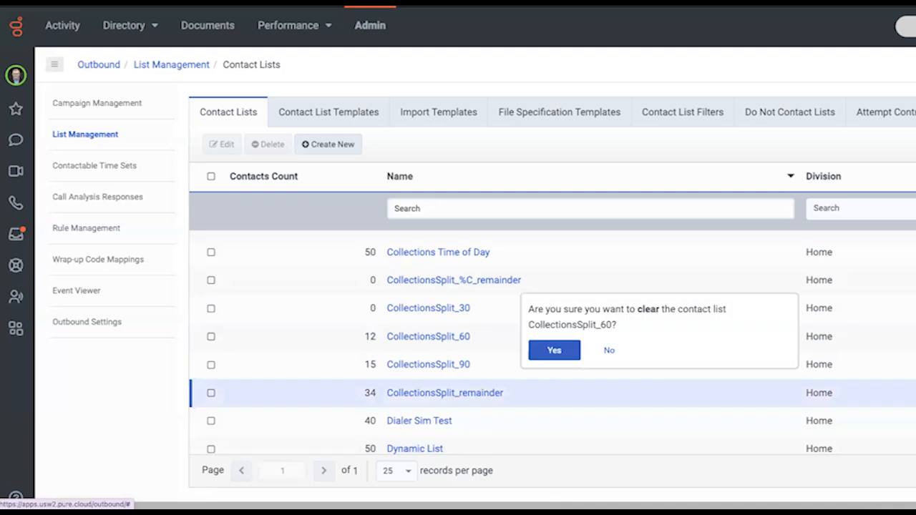
{"action": "left_click", "coordinate": [555, 350]}
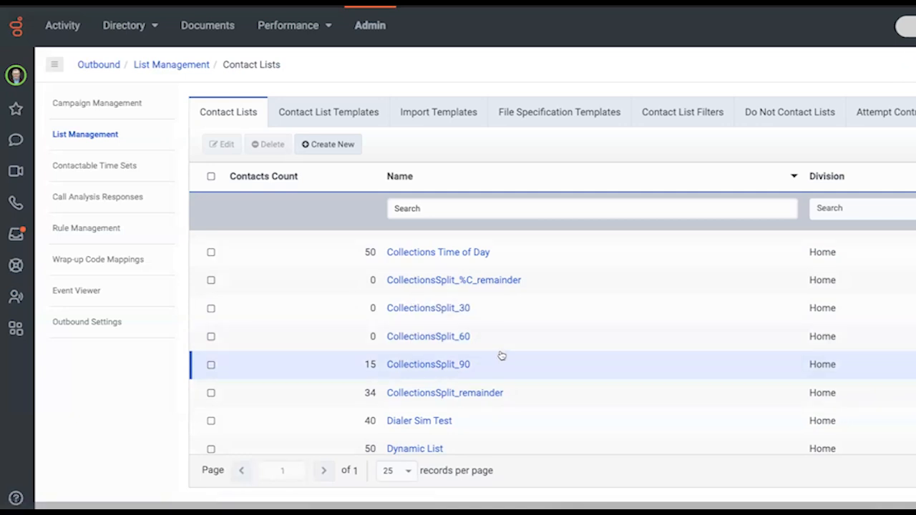
Open the contacts of the ABCD Campaign List for editing and collapse the side navigation to widen the table
{"action": "scroll", "coordinate": [501, 355], "scroll_direction": "up", "scroll_amount": 2}
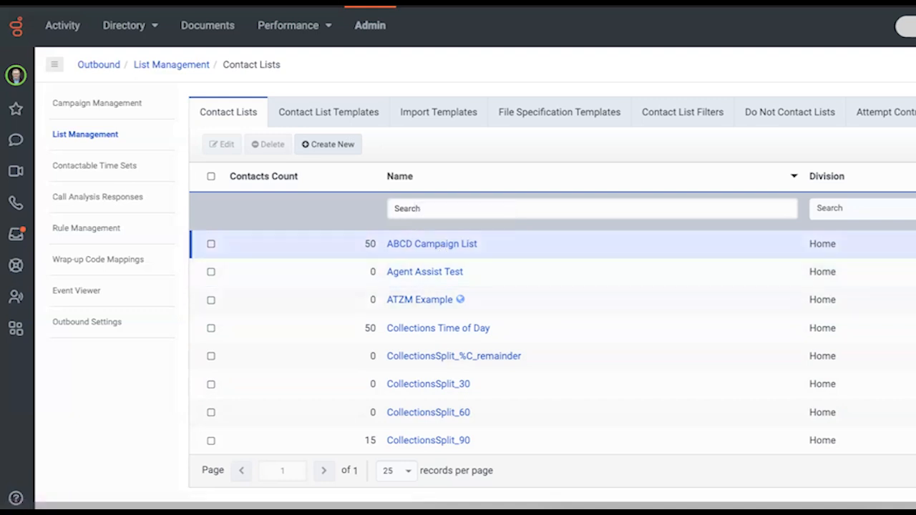
{"action": "left_click", "coordinate": [452, 244]}
{"action": "scroll", "coordinate": [399, 303], "scroll_direction": "down", "scroll_amount": 3}
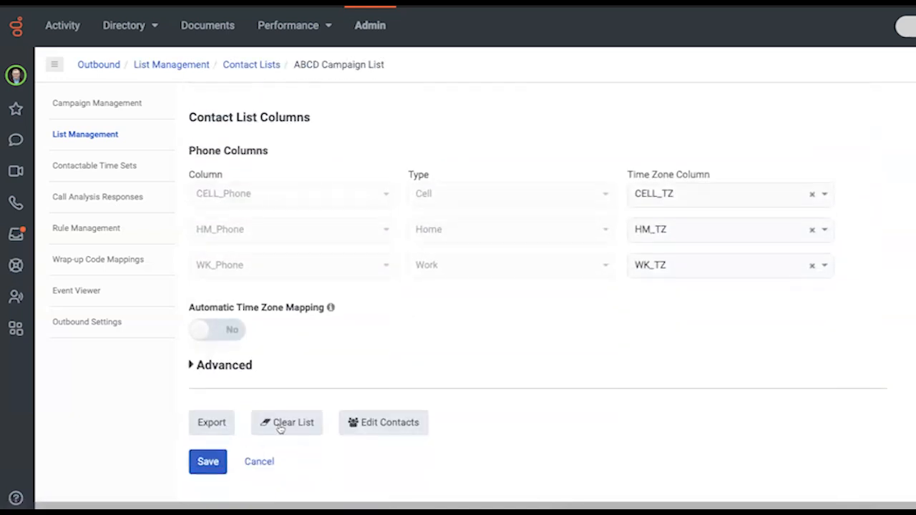
{"action": "left_click", "coordinate": [387, 426]}
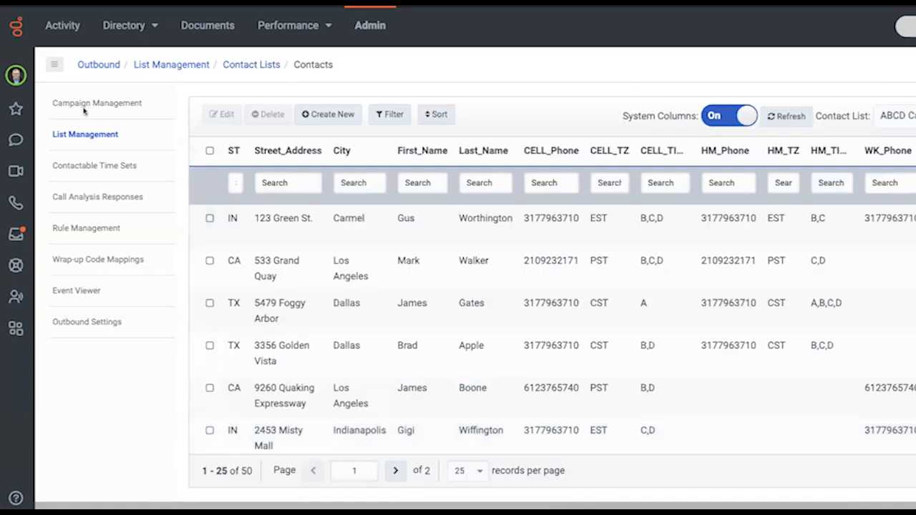
{"action": "left_click", "coordinate": [55, 67]}
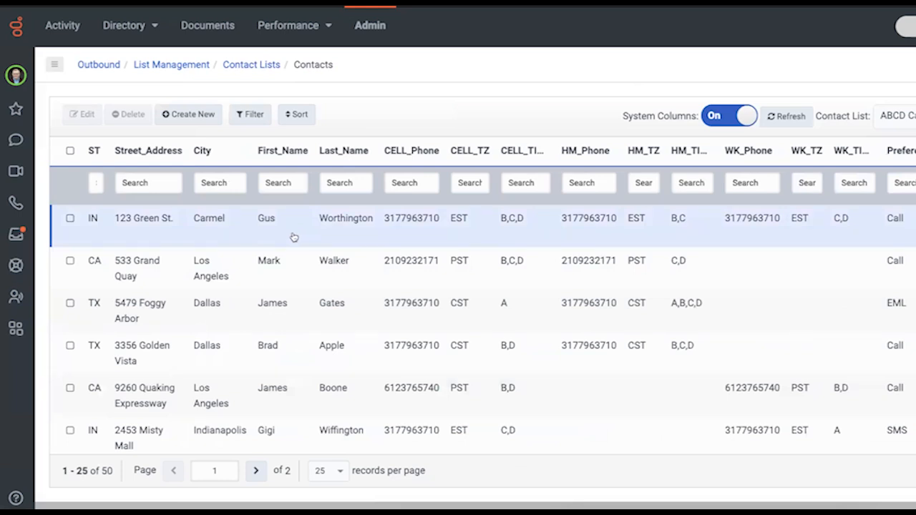
Hide the system columns in the contacts table and show them again
{"action": "scroll", "coordinate": [293, 237], "scroll_direction": "down", "scroll_amount": 6}
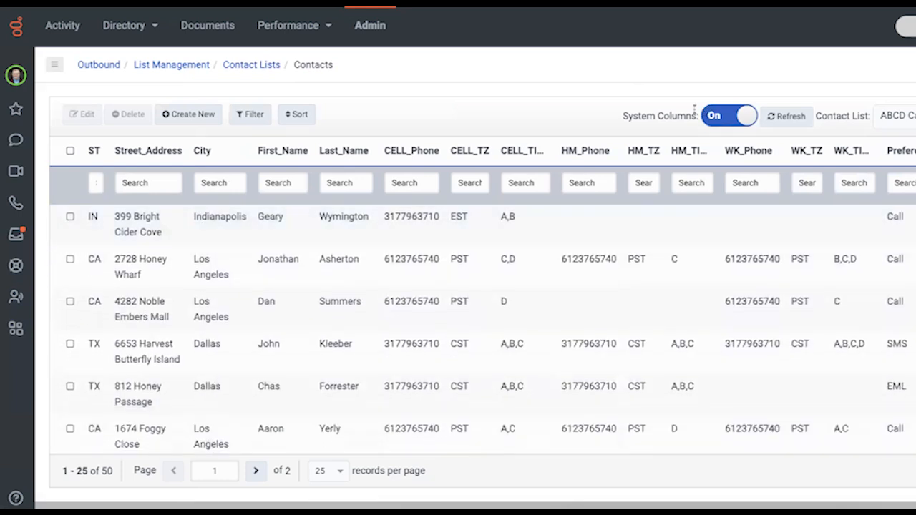
{"action": "left_click", "coordinate": [717, 120]}
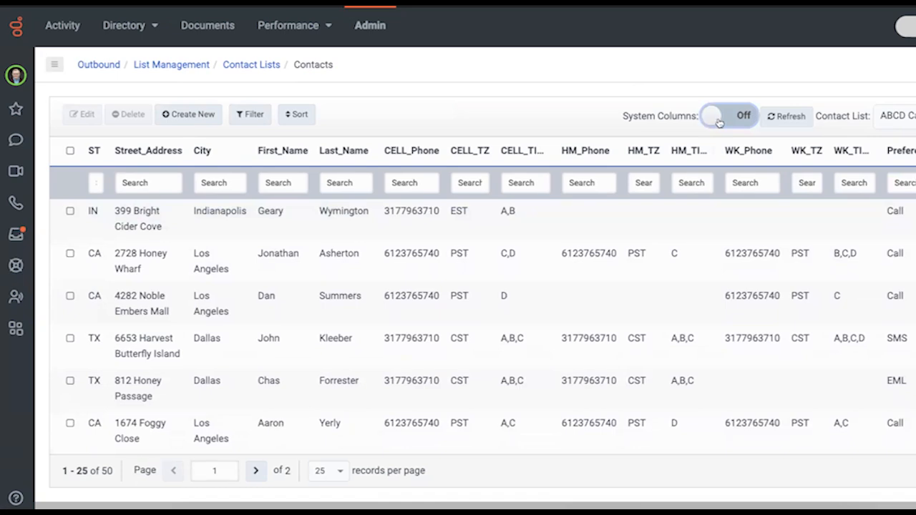
{"action": "left_click", "coordinate": [727, 125]}
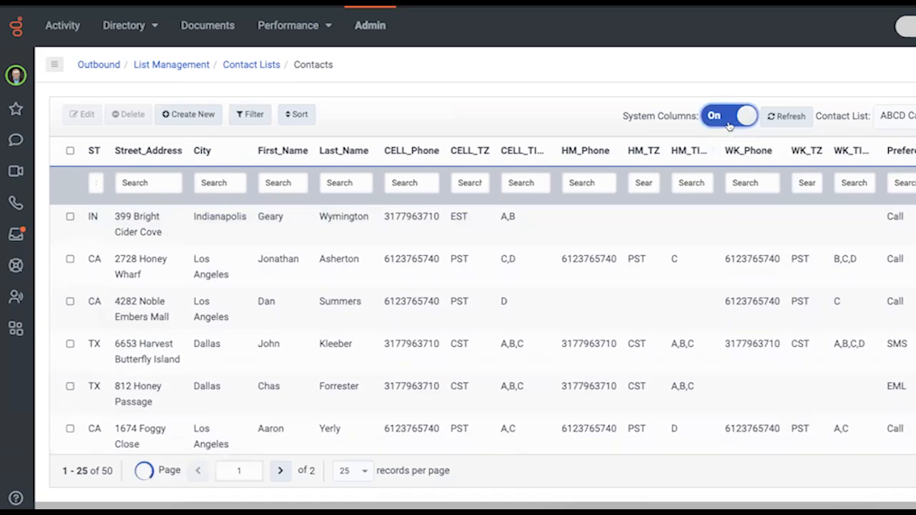
Examine the system columns for contactability and the last call and SMS attempts and results of each phone column
{"action": "scroll", "coordinate": [619, 275], "scroll_direction": "right", "scroll_amount": 5}
{"action": "scroll", "coordinate": [619, 274], "scroll_direction": "right", "scroll_amount": 10}
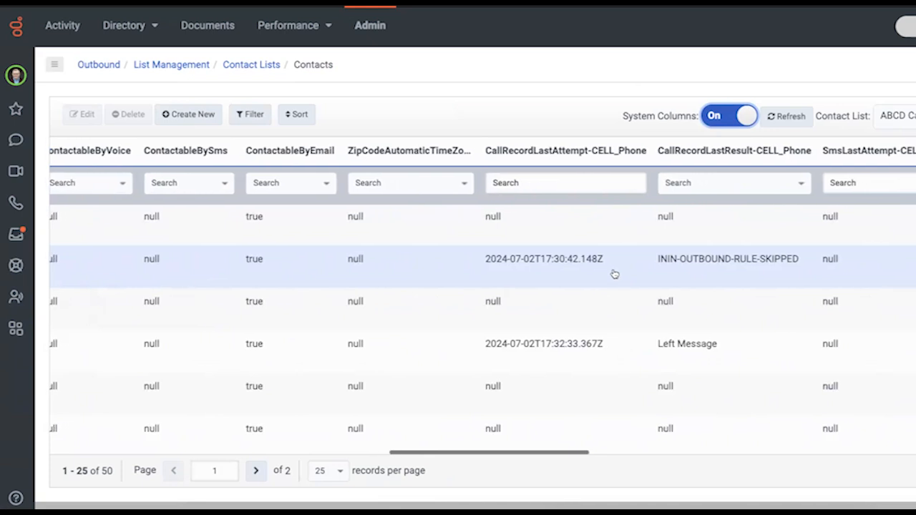
{"action": "scroll", "coordinate": [614, 274], "scroll_direction": "right", "scroll_amount": 3}
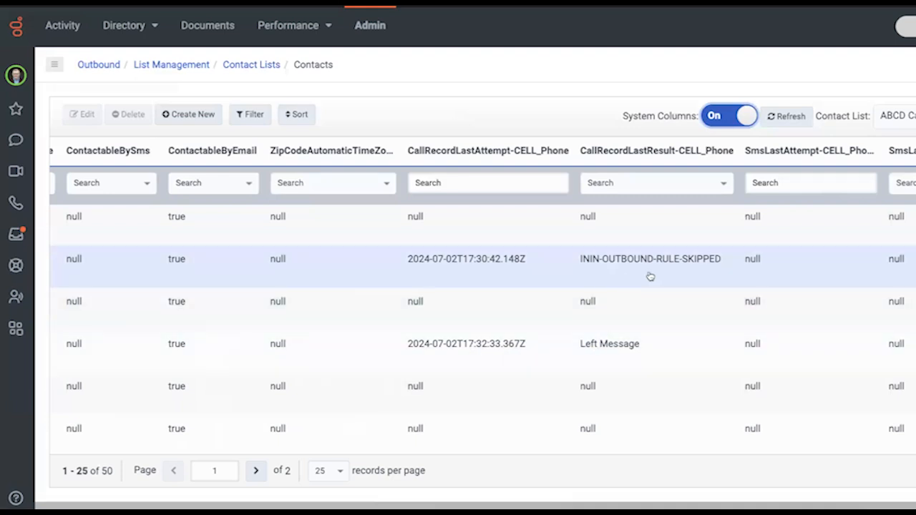
{"action": "scroll", "coordinate": [627, 321], "scroll_direction": "down", "scroll_amount": 3}
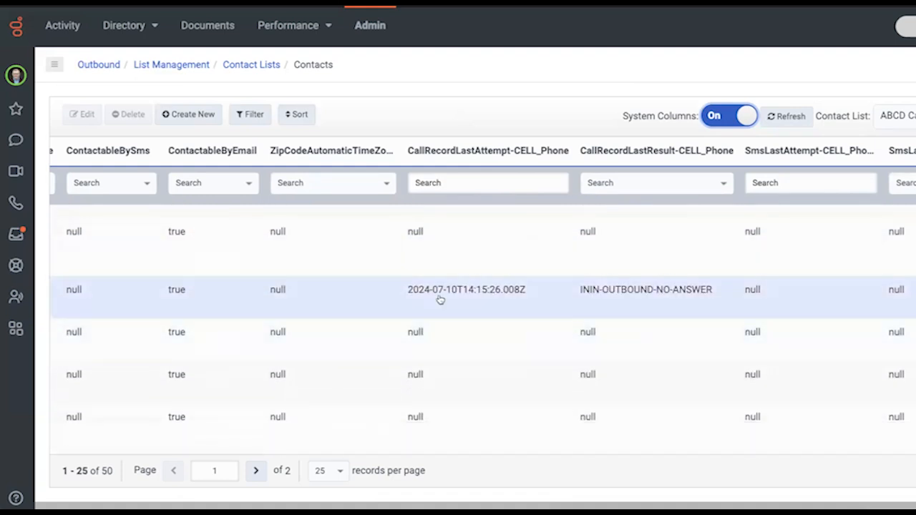
{"action": "scroll", "coordinate": [658, 344], "scroll_direction": "right", "scroll_amount": 10}
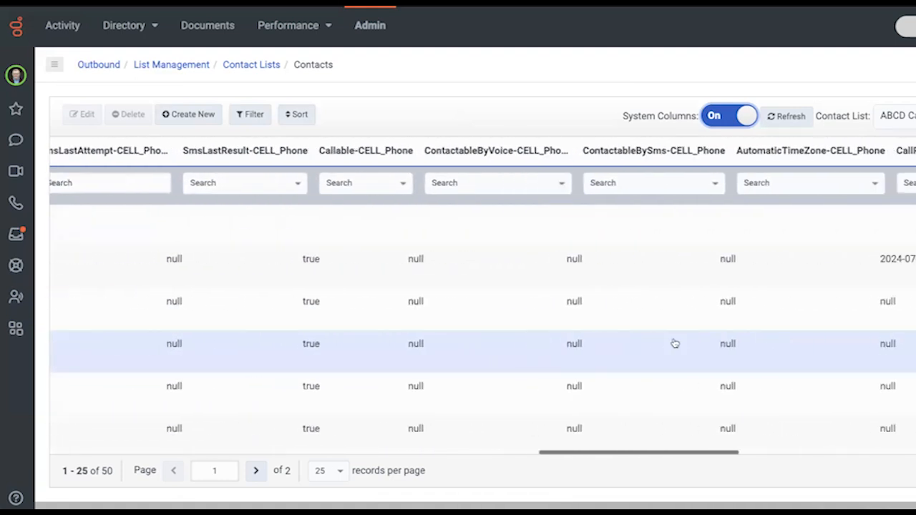
{"action": "scroll", "coordinate": [675, 344], "scroll_direction": "right", "scroll_amount": 3}
{"action": "scroll", "coordinate": [675, 343], "scroll_direction": "down", "scroll_amount": 1}
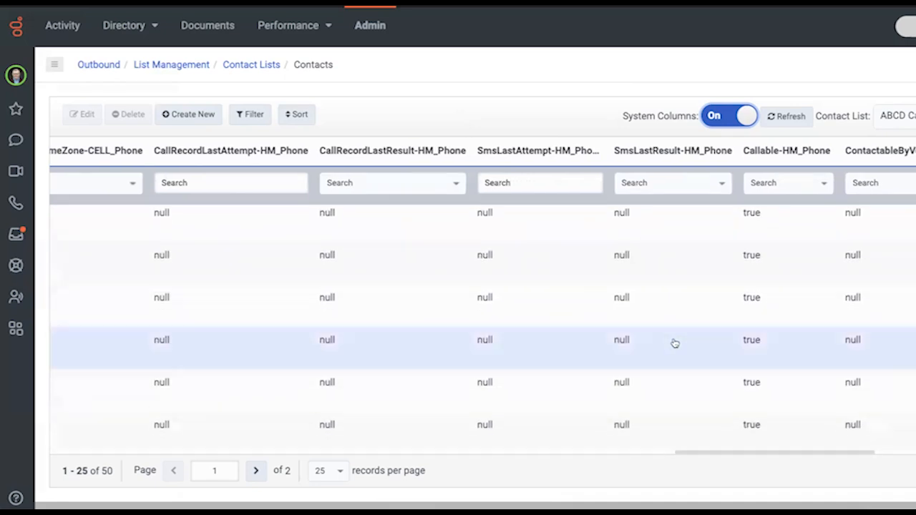
{"action": "scroll", "coordinate": [666, 342], "scroll_direction": "left", "scroll_amount": 5}
{"action": "scroll", "coordinate": [664, 342], "scroll_direction": "left", "scroll_amount": 15}
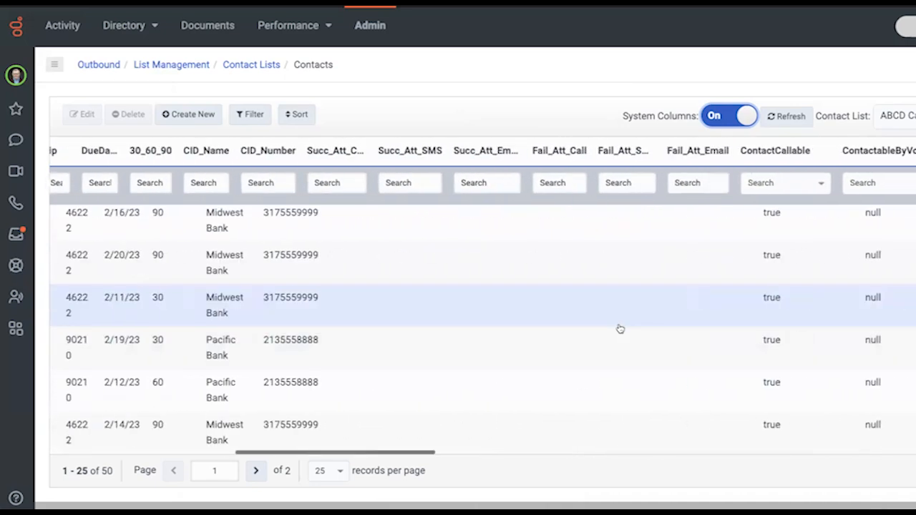
{"action": "scroll", "coordinate": [576, 315], "scroll_direction": "left", "scroll_amount": 10}
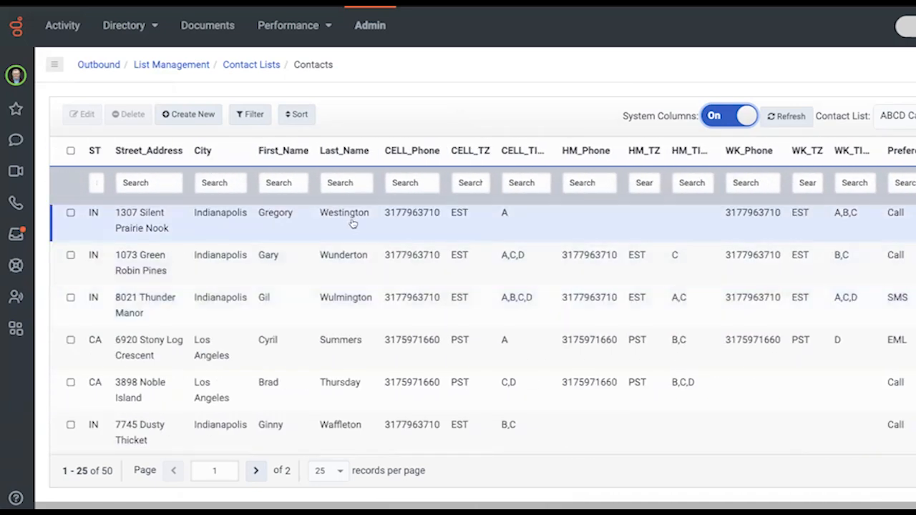
Open the Indianapolis contact record in the first visible row and replace the first word of the street name in Street_Address
{"action": "left_click", "coordinate": [353, 224]}
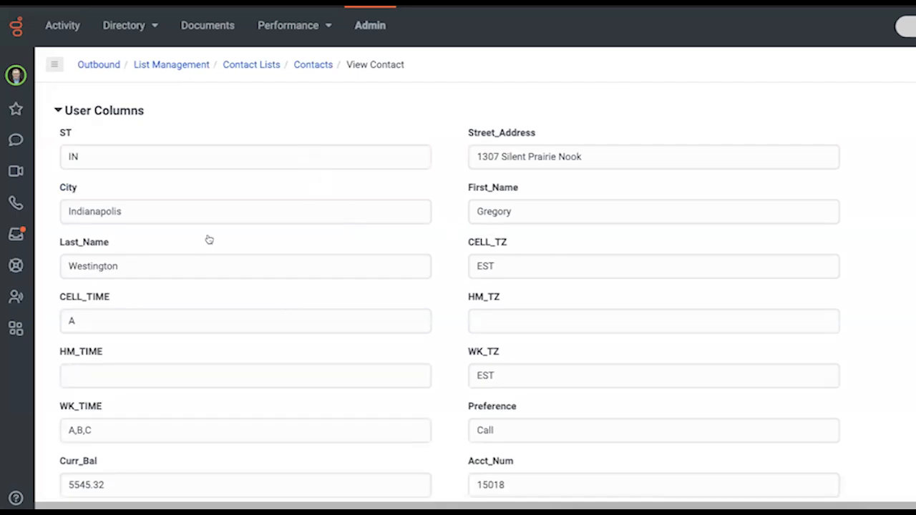
{"action": "left_click", "coordinate": [508, 158]}
{"action": "double_click", "coordinate": [509, 157]}
{"action": "type", "text": "Loud"}
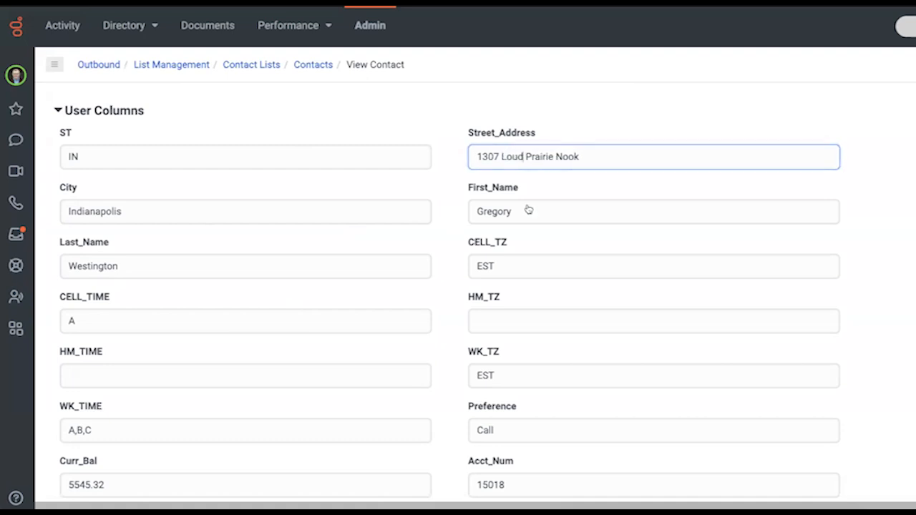
Save the edited Indianapolis contact record and return to the contacts table
{"action": "scroll", "coordinate": [201, 347], "scroll_direction": "down", "scroll_amount": 2}
{"action": "scroll", "coordinate": [201, 347], "scroll_direction": "down", "scroll_amount": 6}
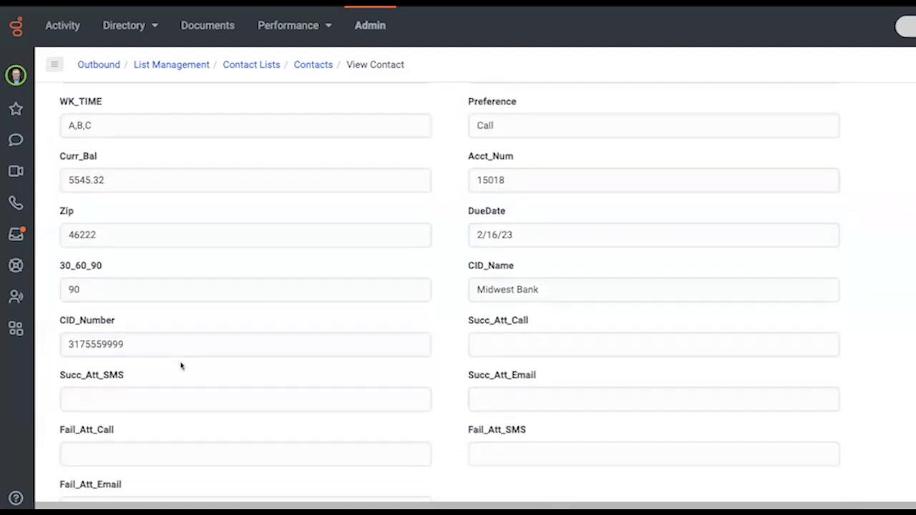
{"action": "left_click", "coordinate": [84, 462]}
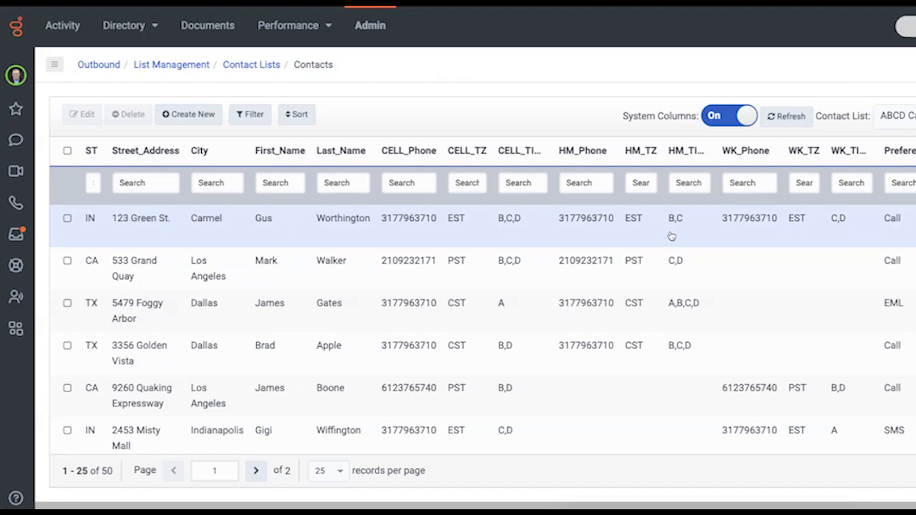
Examine the contacts table, including the time zone and CELL_TIME values of the contact records
{"action": "left_click", "coordinate": [529, 239]}
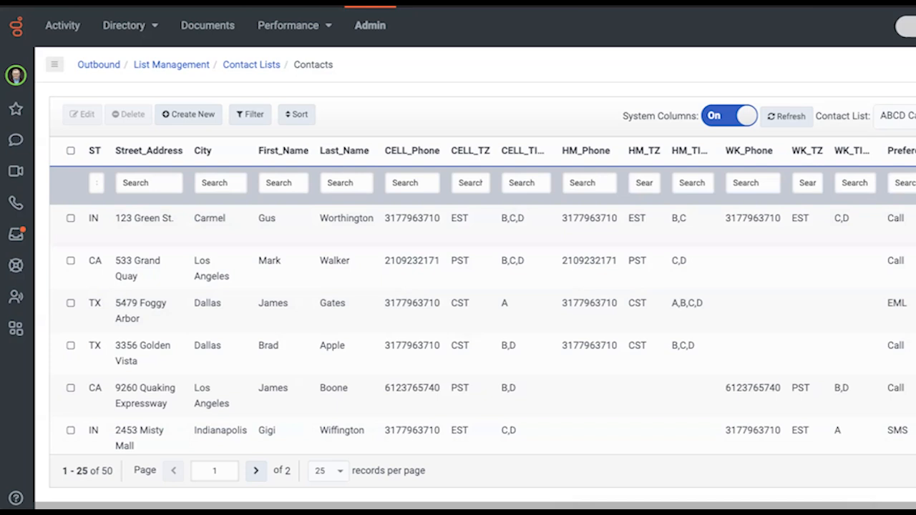
{"action": "left_click", "coordinate": [514, 320]}
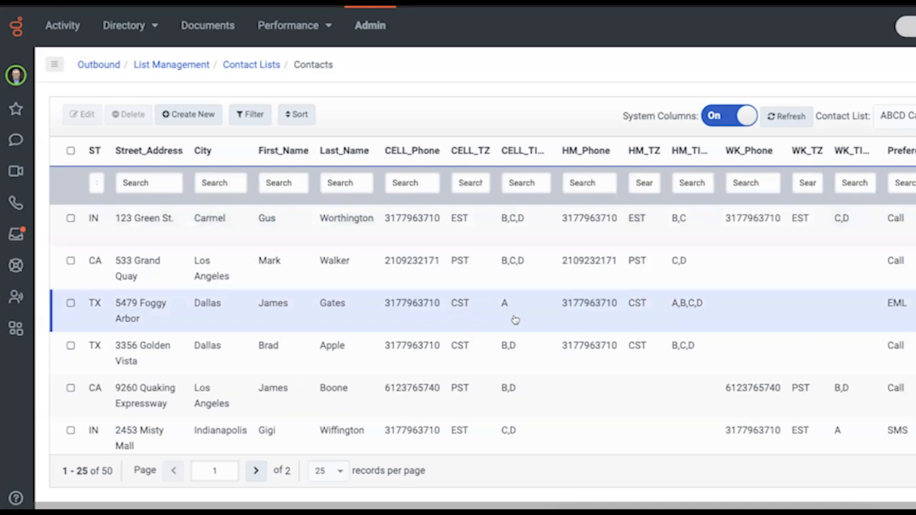
{"action": "left_click", "coordinate": [509, 230]}
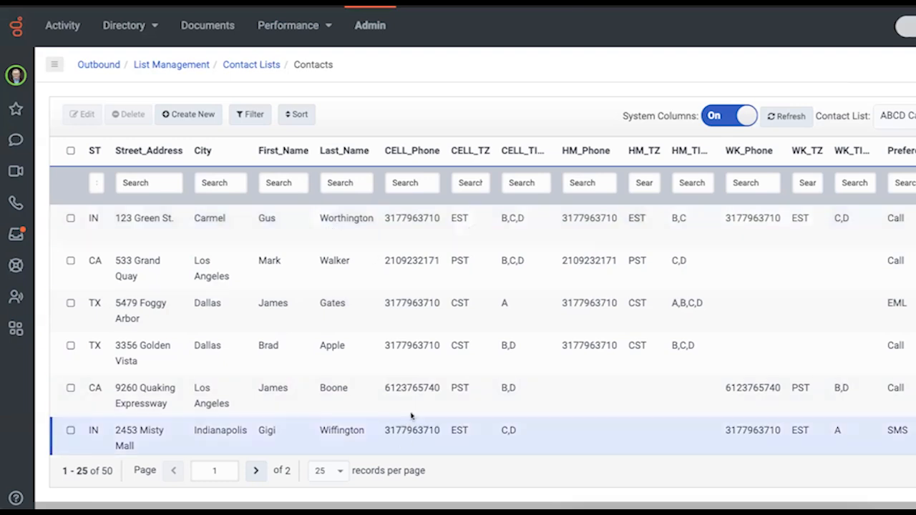
{"action": "scroll", "coordinate": [370, 303], "scroll_direction": "down", "scroll_amount": 3}
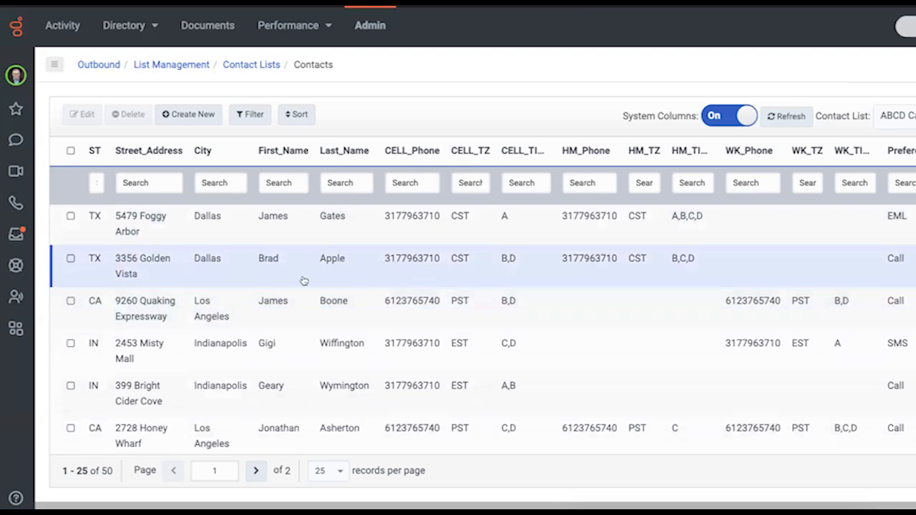
{"action": "scroll", "coordinate": [272, 263], "scroll_direction": "down", "scroll_amount": 1}
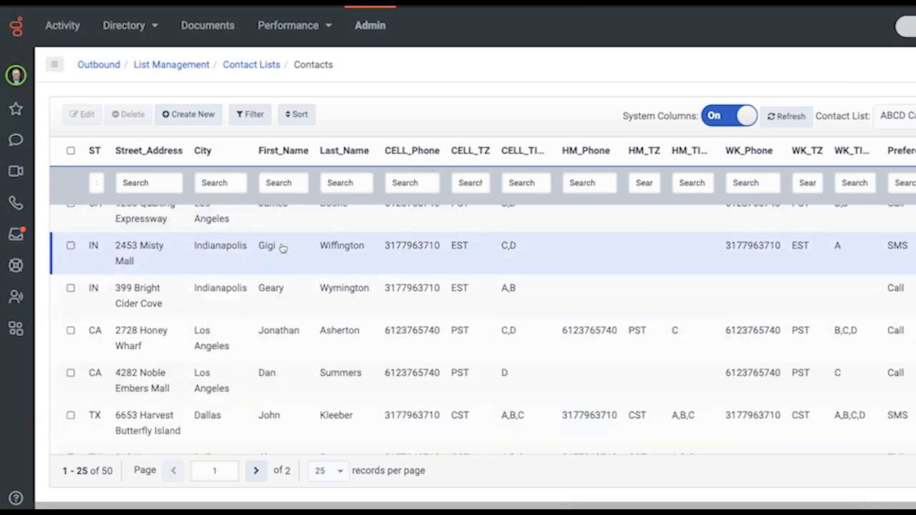
{"action": "scroll", "coordinate": [290, 254], "scroll_direction": "down", "scroll_amount": 1}
{"action": "scroll", "coordinate": [297, 261], "scroll_direction": "down", "scroll_amount": 5}
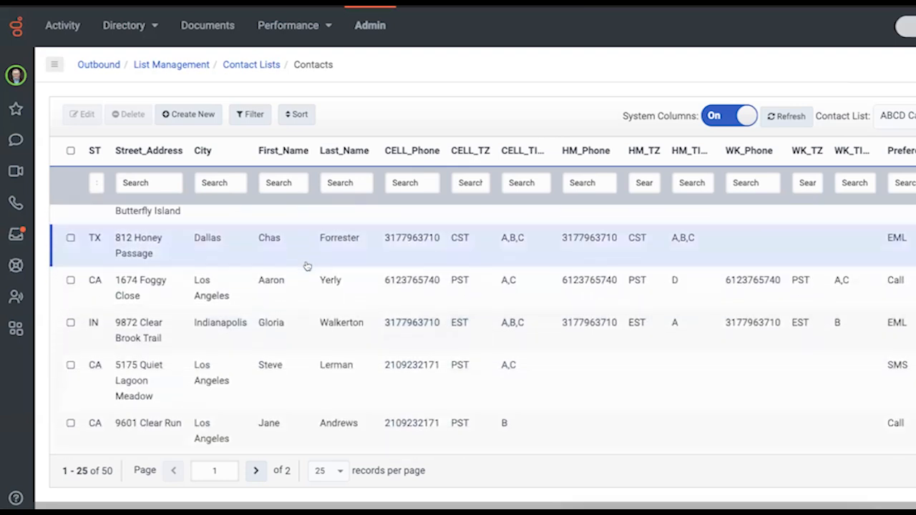
{"action": "scroll", "coordinate": [306, 267], "scroll_direction": "down", "scroll_amount": 2}
Review the refreshed contacts table under the applied ABCD Filter- A and remove that filter
{"action": "left_click", "coordinate": [787, 115]}
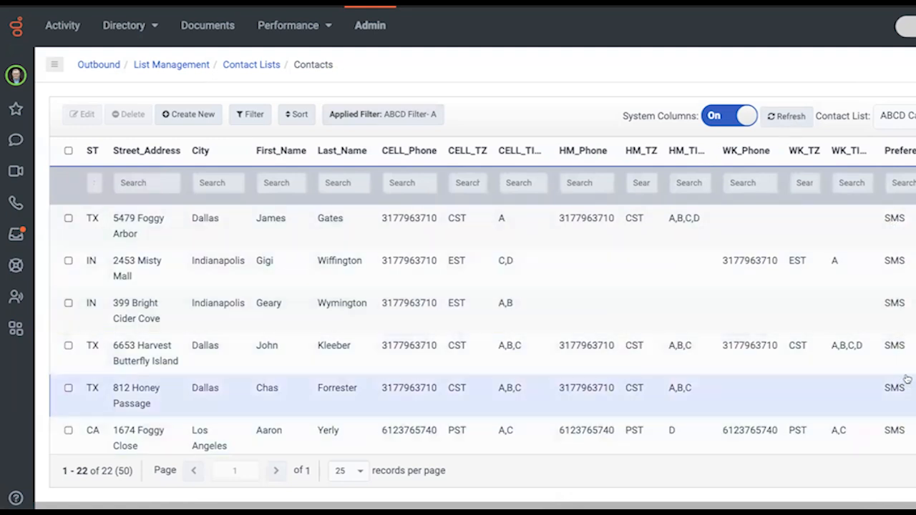
{"action": "scroll", "coordinate": [906, 379], "scroll_direction": "down", "scroll_amount": 1}
{"action": "scroll", "coordinate": [907, 379], "scroll_direction": "down", "scroll_amount": 10}
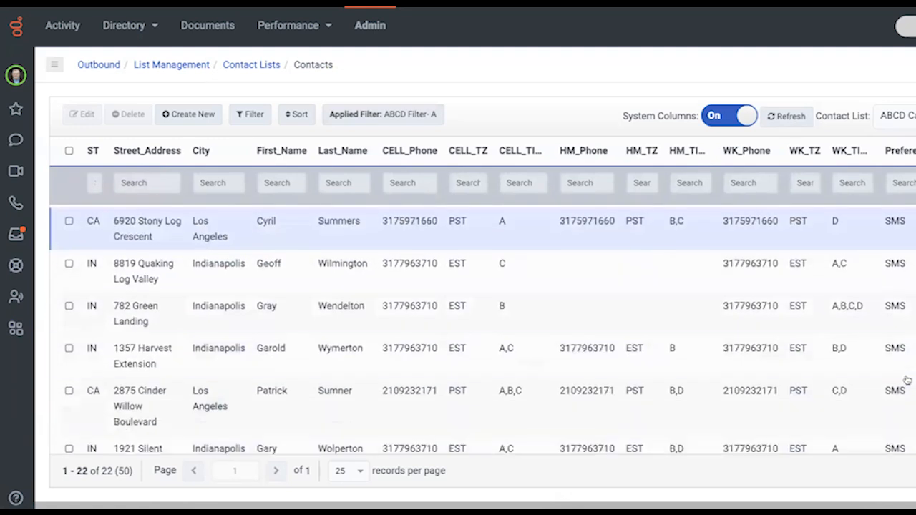
{"action": "scroll", "coordinate": [907, 379], "scroll_direction": "down", "scroll_amount": 8}
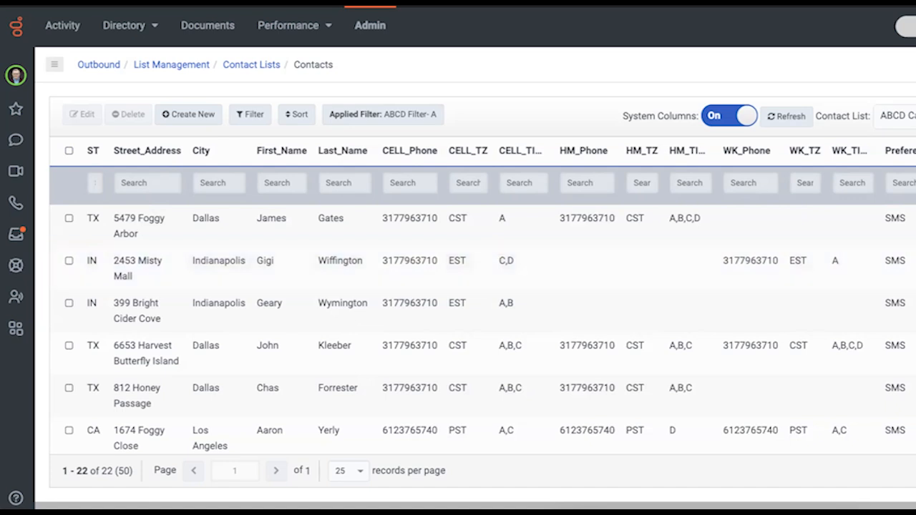
{"action": "left_click", "coordinate": [382, 114]}
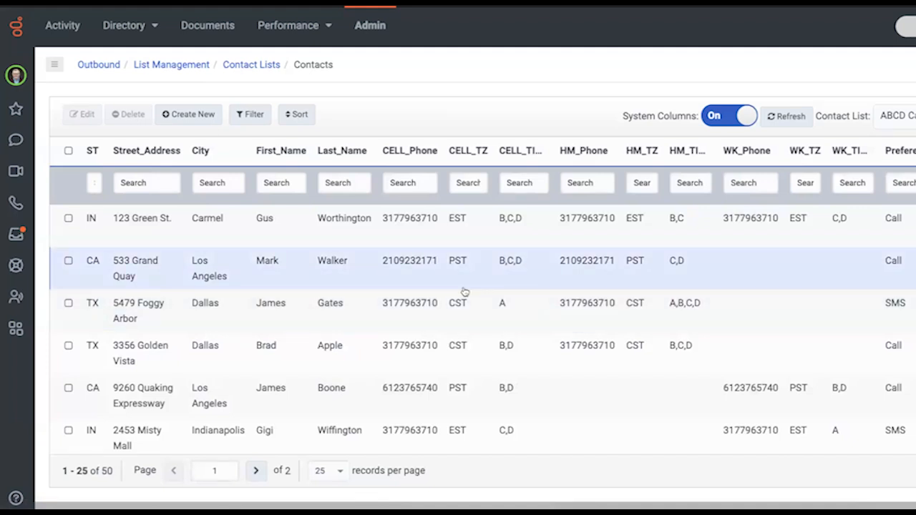
Open a blank new contact form, examine its user columns and phone columns, and discard it
{"action": "left_click", "coordinate": [181, 118]}
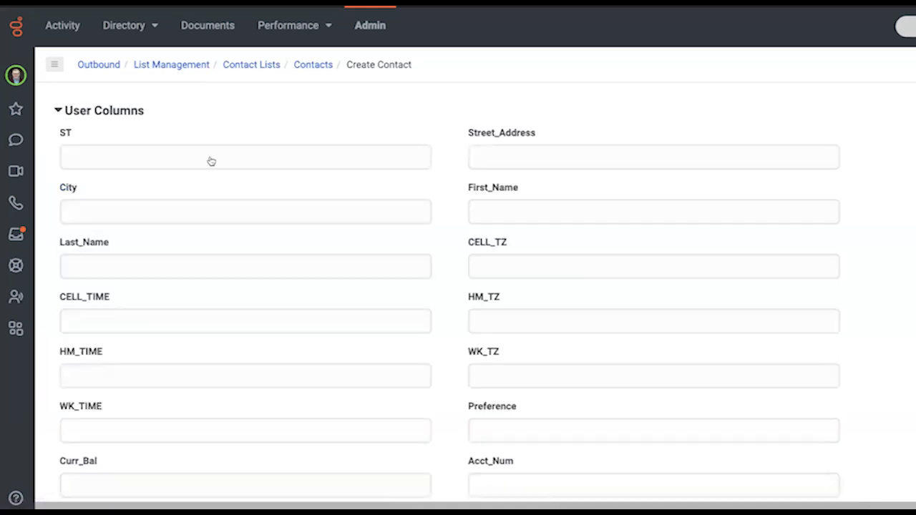
{"action": "scroll", "coordinate": [212, 161], "scroll_direction": "down", "scroll_amount": 10}
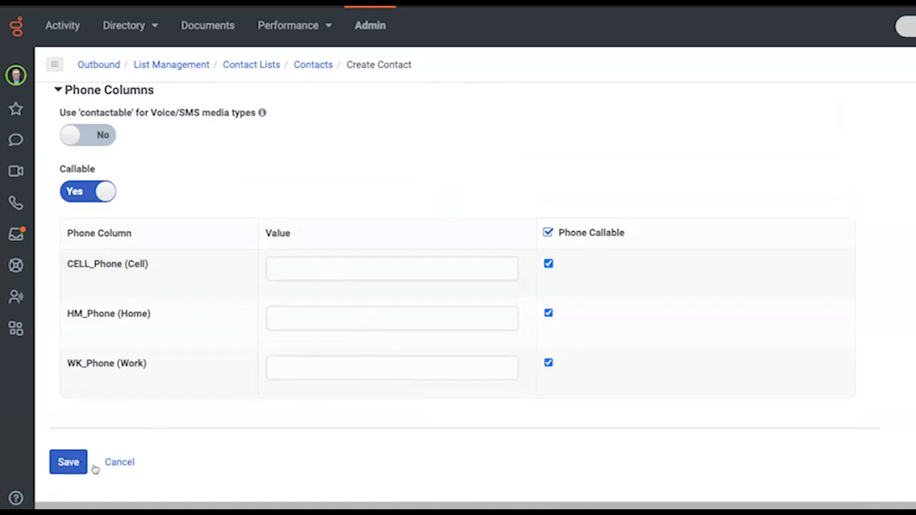
{"action": "left_click", "coordinate": [122, 462]}
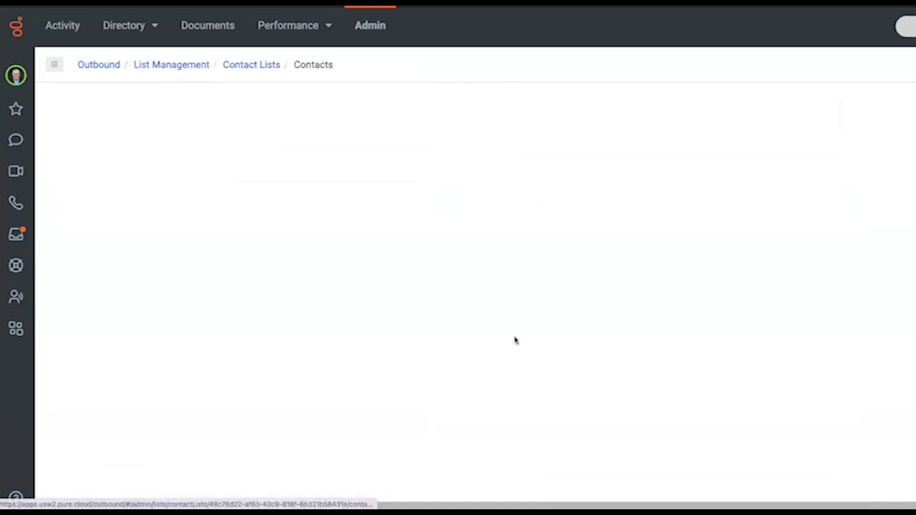